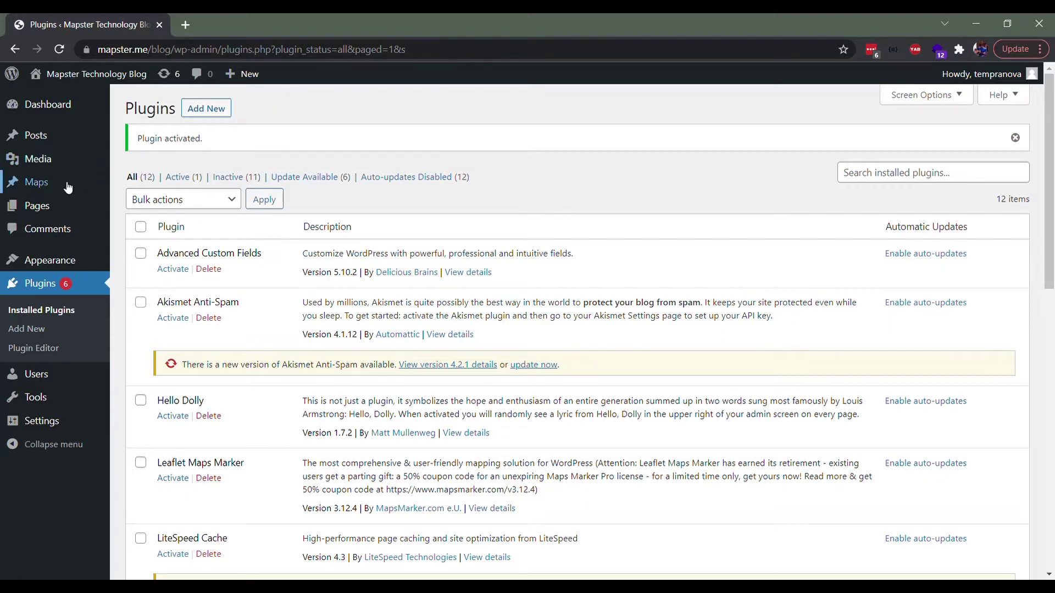
Step: Go to Maps > Locations to list the saved Mapster locations
left_click(70, 185)
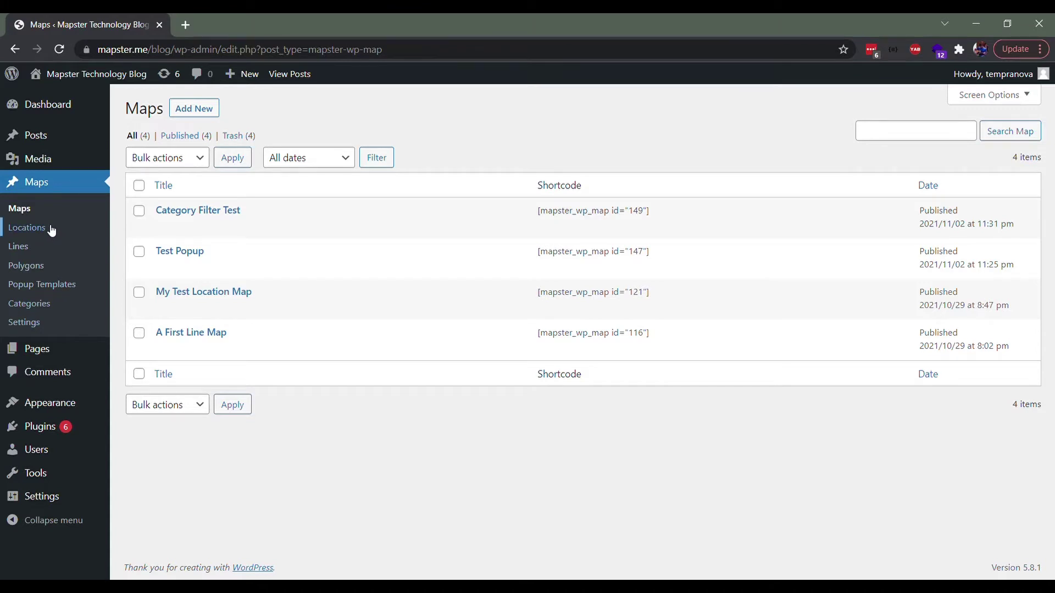
left_click(49, 228)
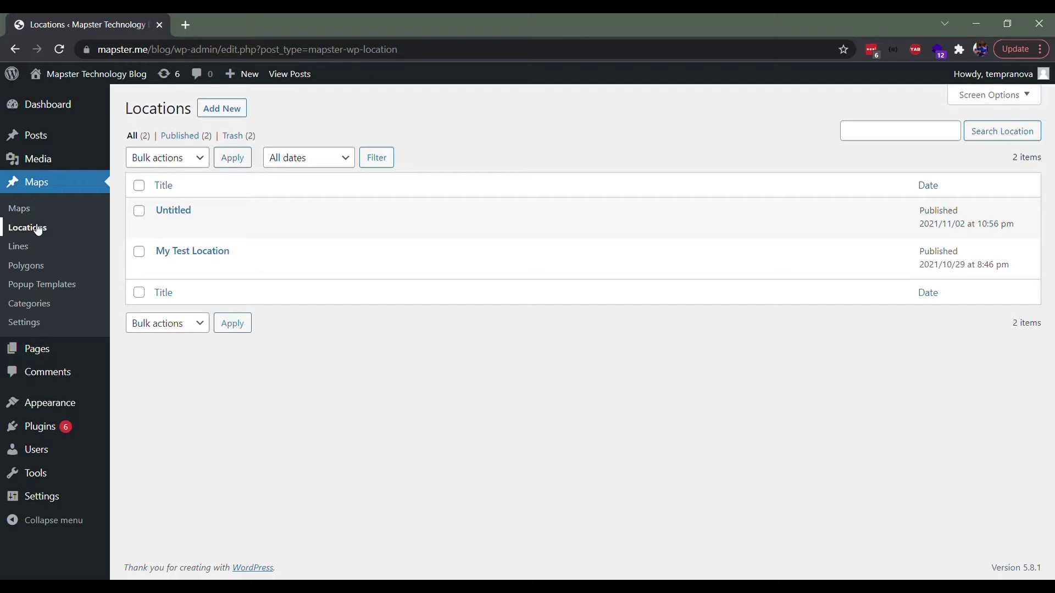
Step: Add a new location titled 'Label & Icons'
left_click(222, 108)
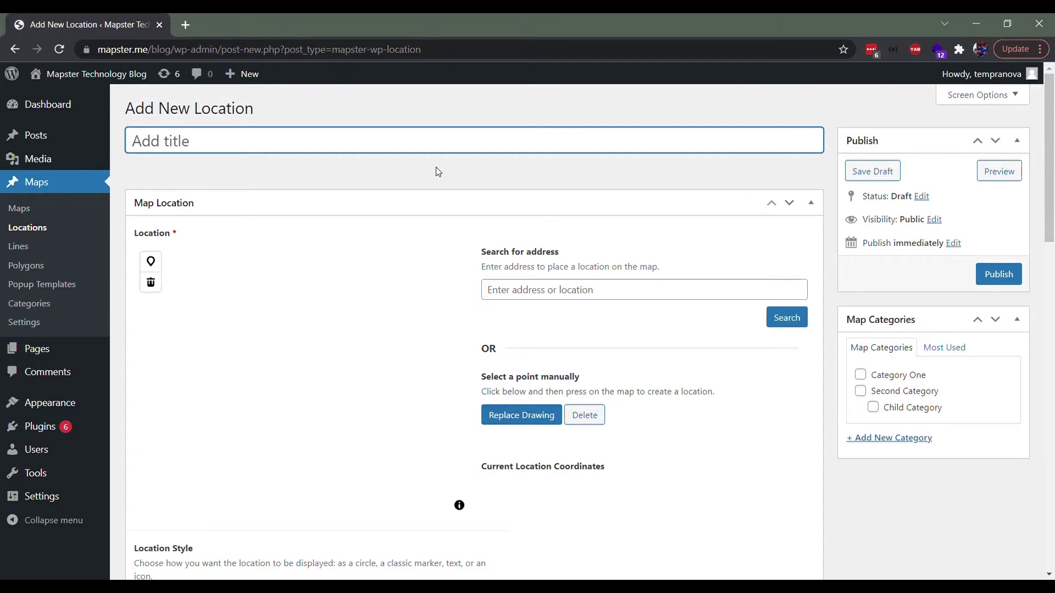
type("Label & Icons")
scroll(481, 184, "down", 1)
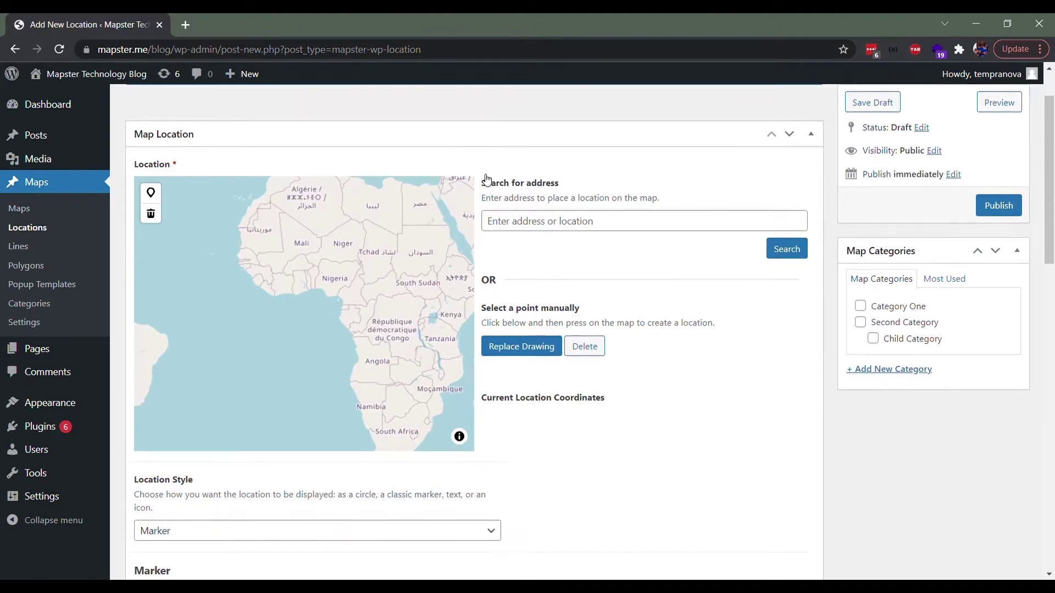
scroll(490, 168, "down", 1)
scroll(491, 174, "up", 2)
Step: Search the address Vancouver to place the location there
left_click(528, 221)
type("v")
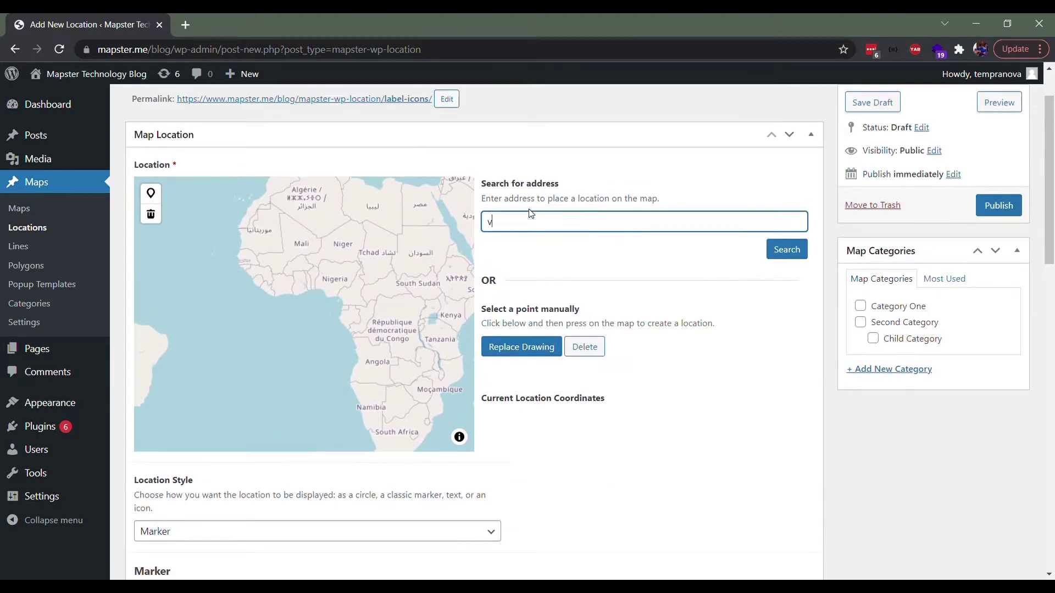
key("BackSpace")
type("Vancouver")
left_click(786, 249)
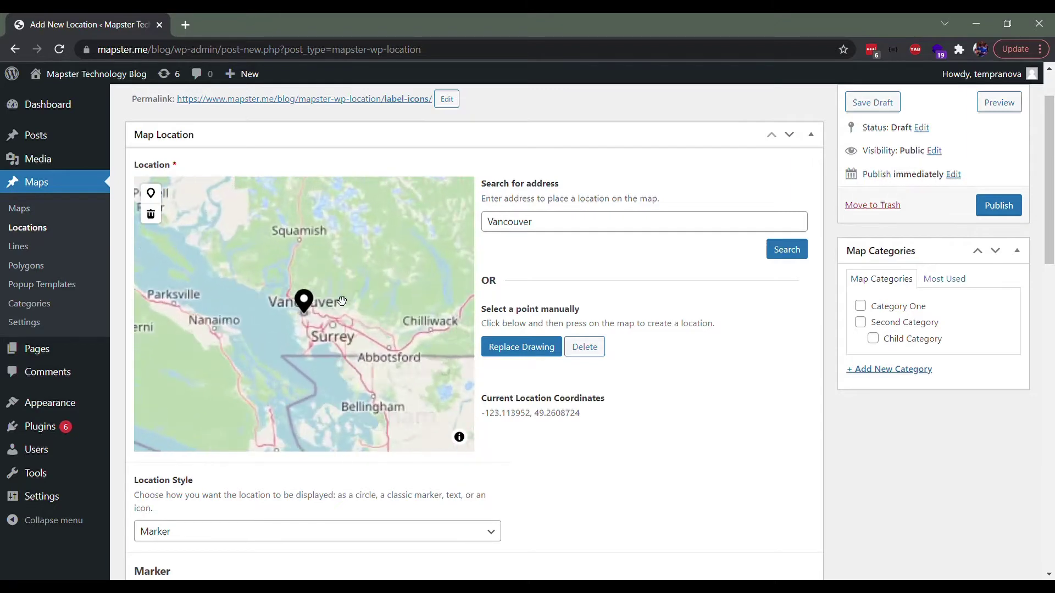
scroll(478, 385, "down", 1)
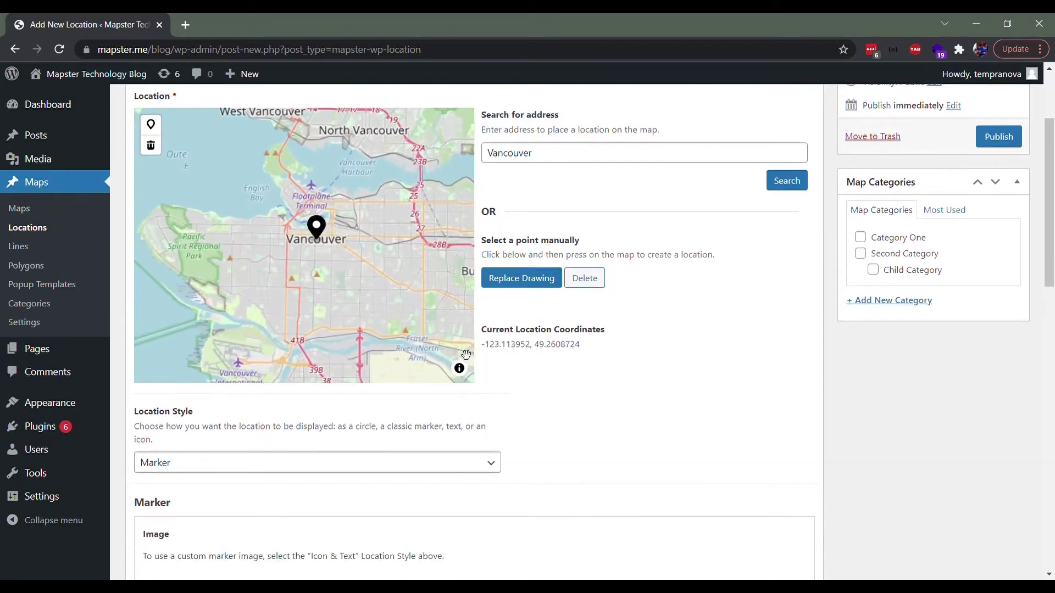
scroll(456, 451, "down", 5)
scroll(453, 428, "up", 4)
Step: Set the Location Style to Label & Icon
left_click(448, 397)
left_click(432, 411)
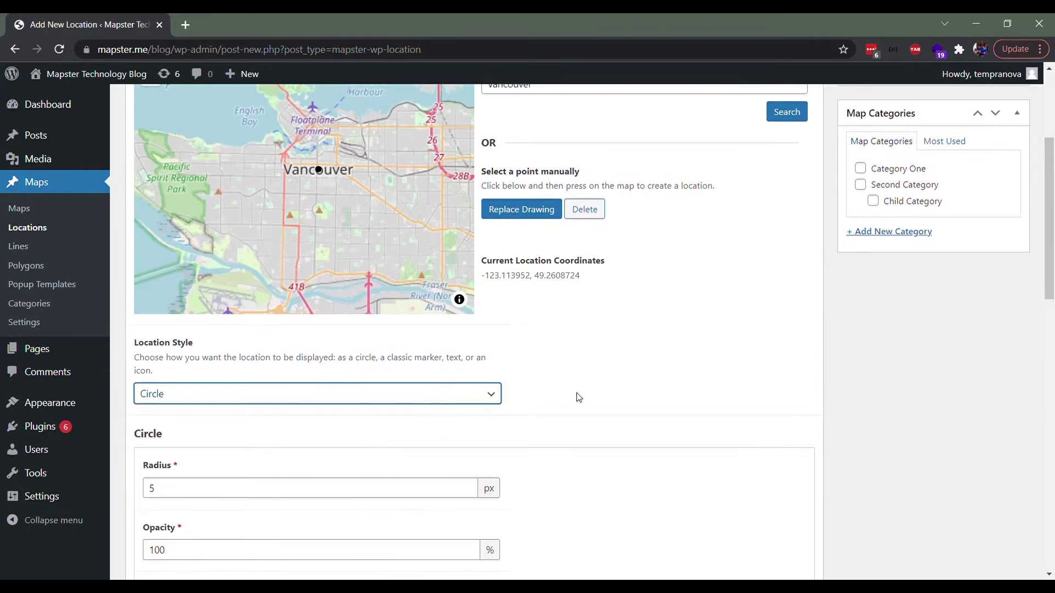
scroll(542, 390, "down", 4)
scroll(543, 388, "up", 5)
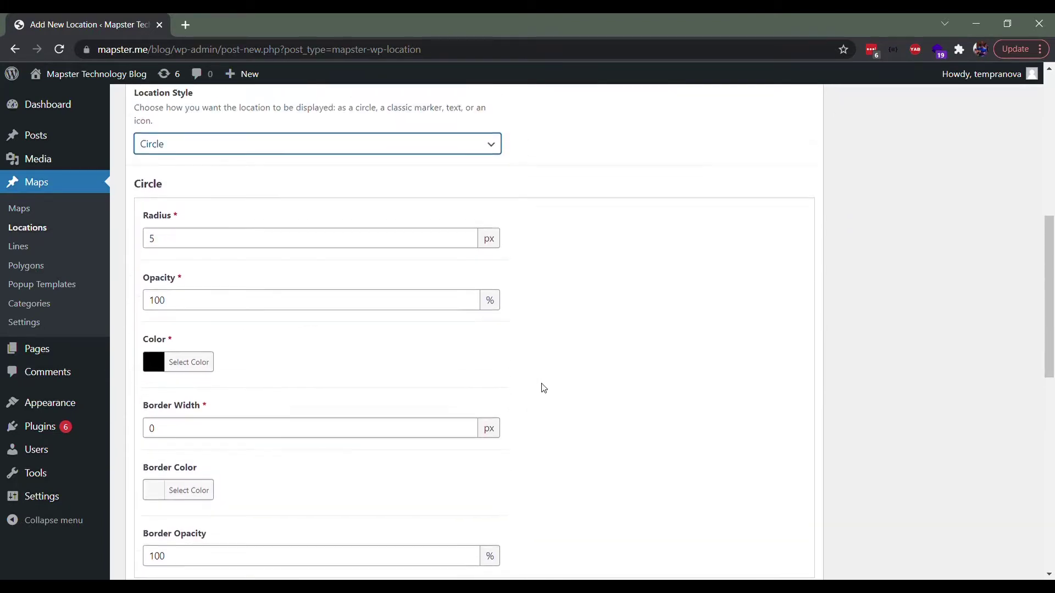
scroll(517, 370, "up", 1)
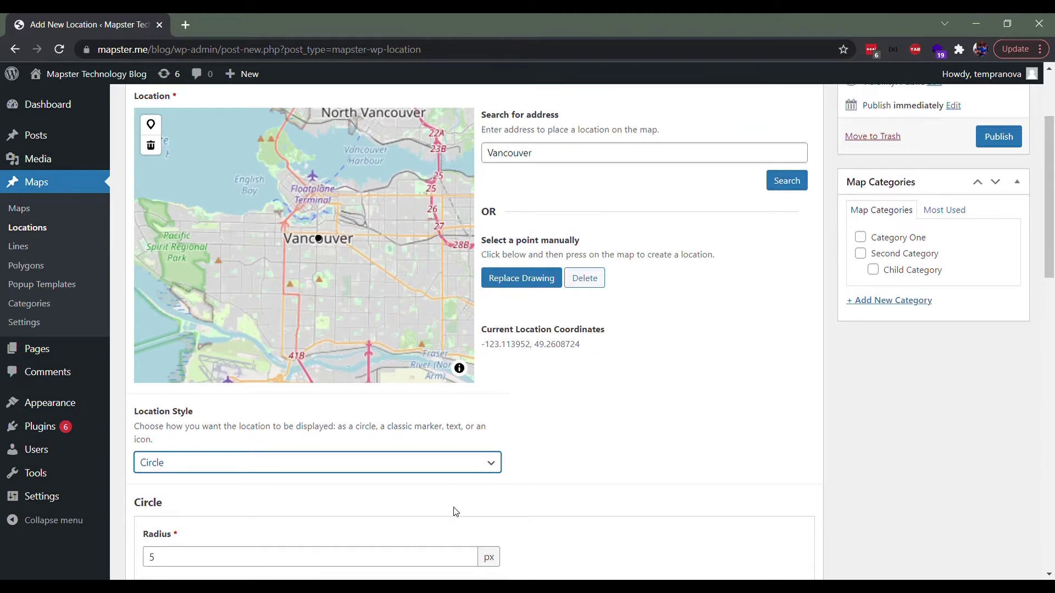
key("Down")
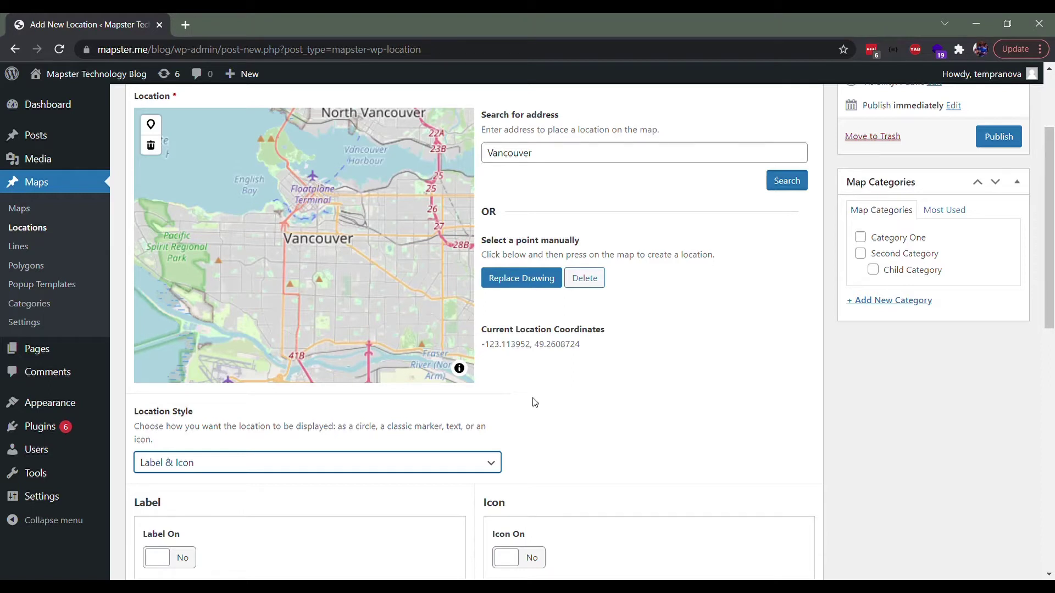
Step: Switch Icon On to Yes for this location
scroll(527, 401, "up", 2)
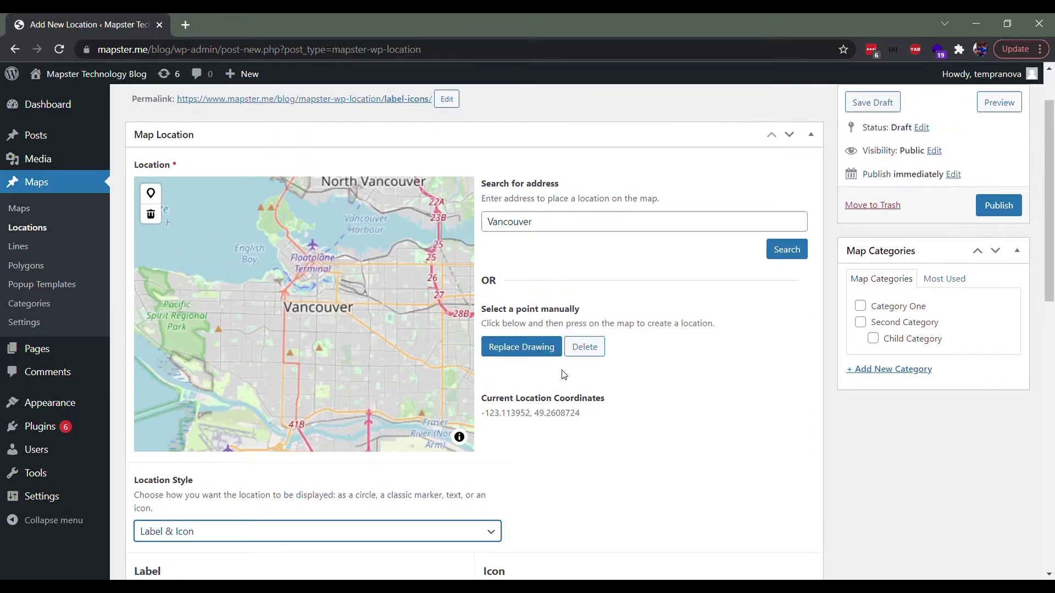
scroll(564, 375, "down", 3)
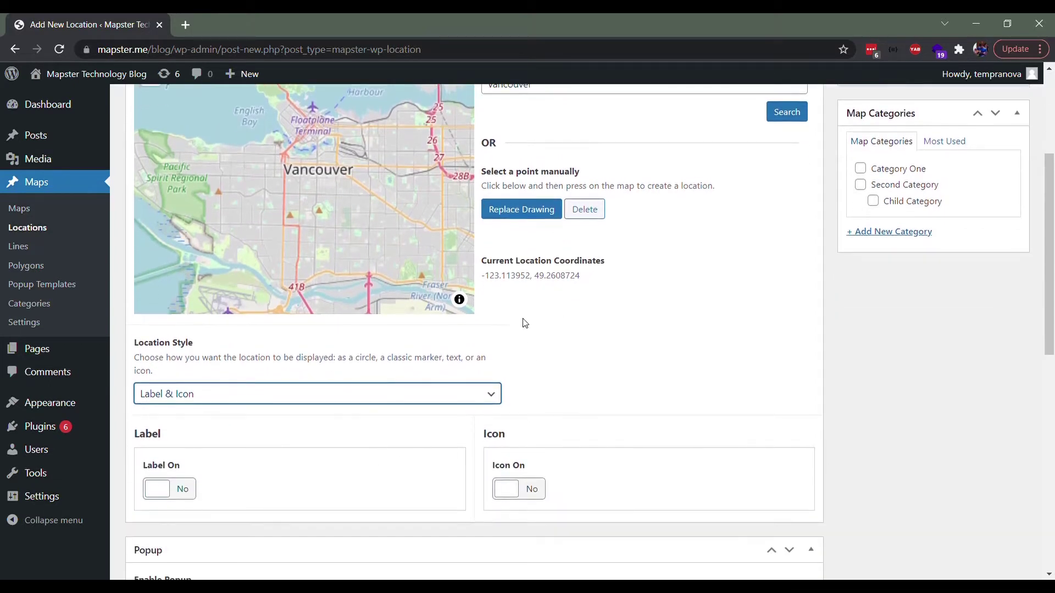
scroll(523, 322, "up", 1)
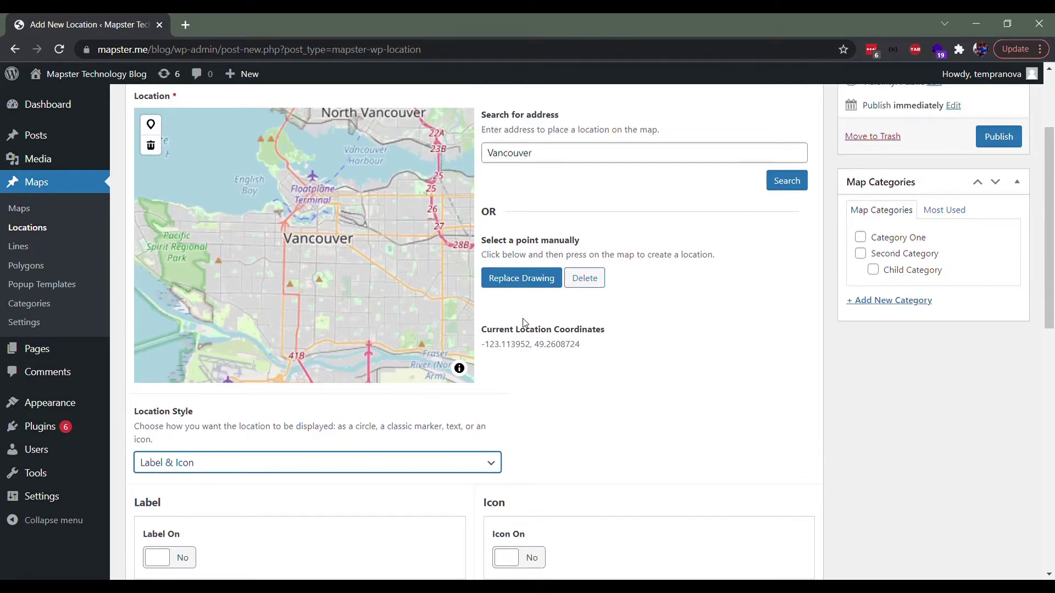
scroll(522, 322, "down", 1)
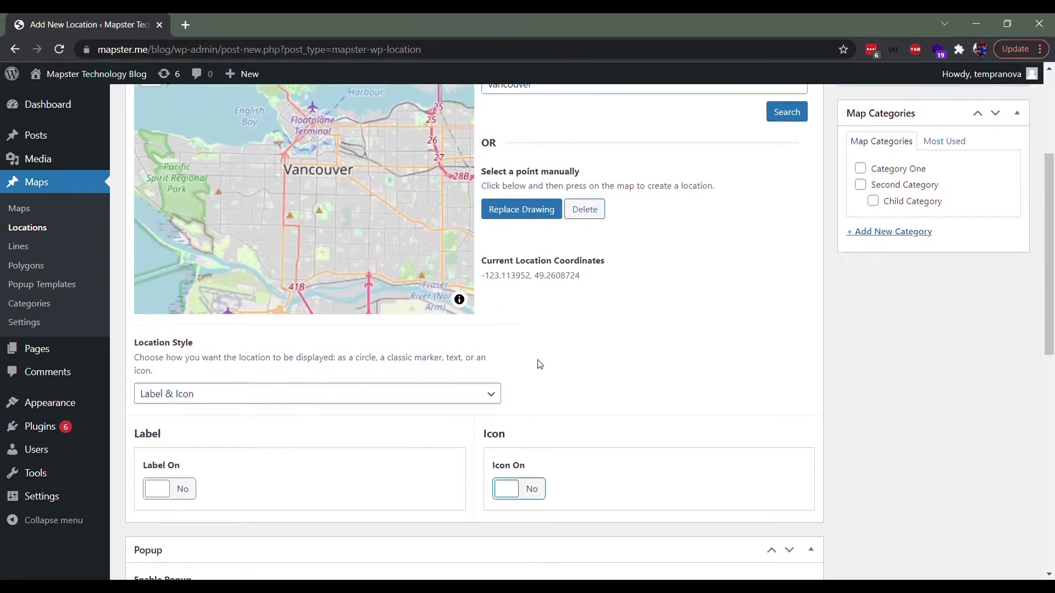
left_click(541, 497)
scroll(532, 317, "down", 2)
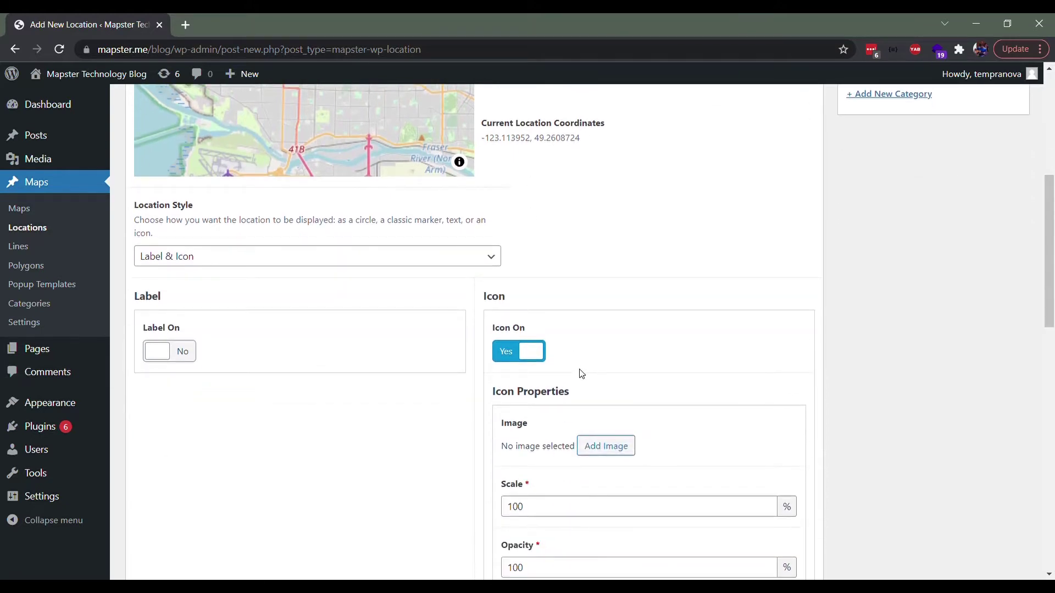
Step: Choose the nld-logo-1.png pin from the Media Library as the location icon
left_click(613, 444)
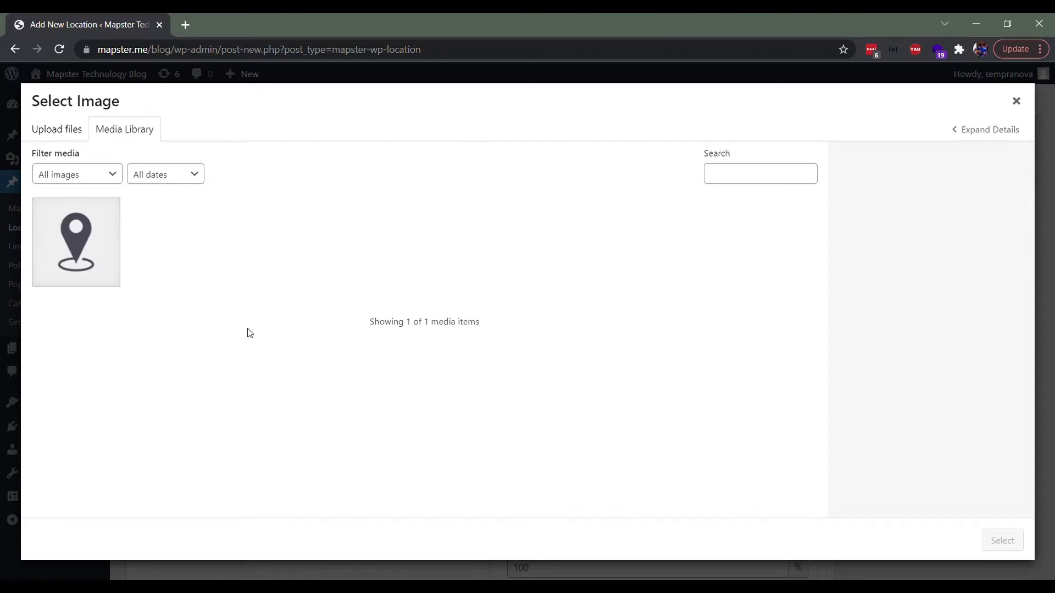
left_click(118, 267)
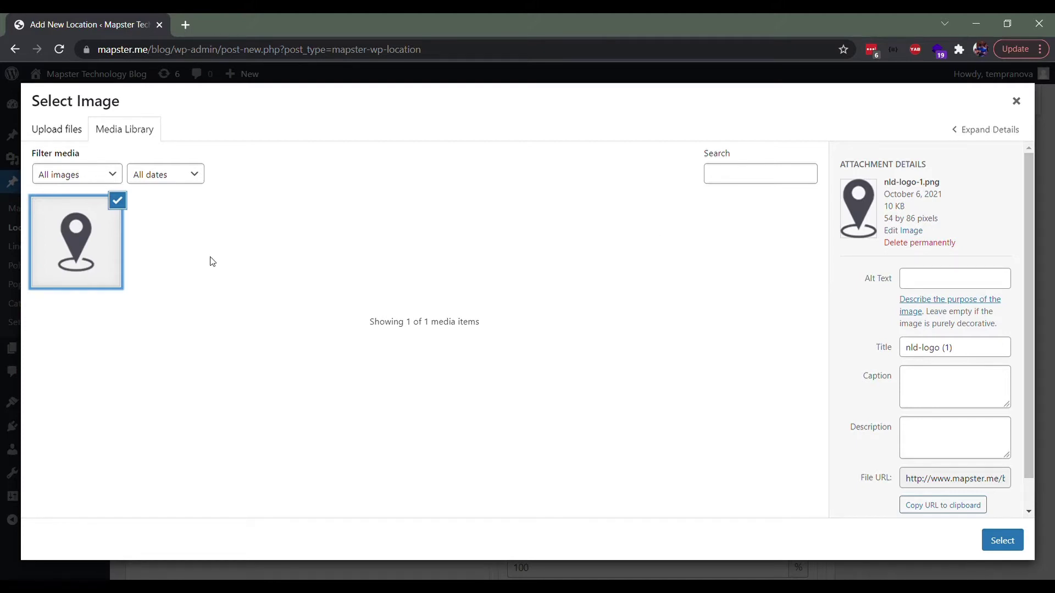
left_click(1001, 543)
Step: Set the icon's Anchor to Bottom under Icon Properties
scroll(626, 368, "up", 4)
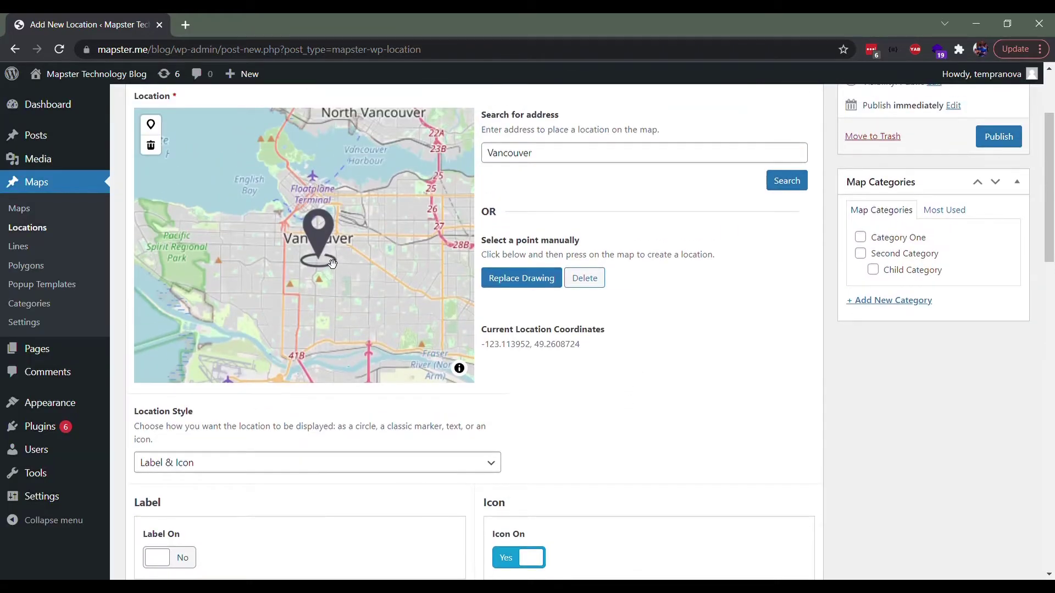
scroll(328, 261, "up", 3)
scroll(329, 254, "up", 2)
scroll(321, 214, "up", 3)
scroll(317, 209, "up", 1)
scroll(317, 210, "down", 3)
scroll(760, 370, "down", 5)
scroll(704, 363, "down", 5)
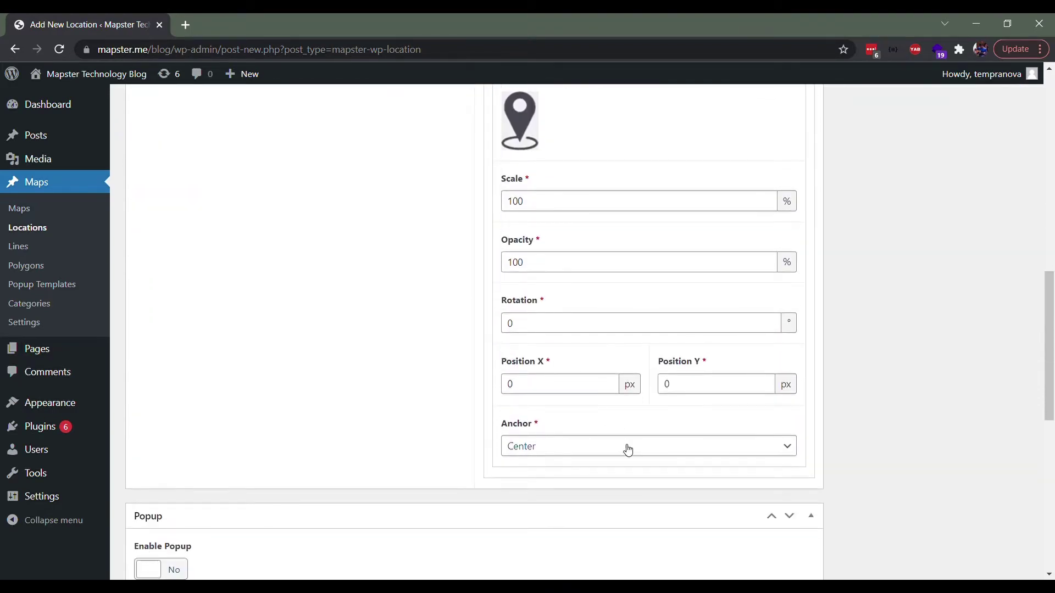
left_click(625, 452)
left_click(606, 383)
Step: Change the icon Scale from 100 to 50
scroll(607, 383, "up", 6)
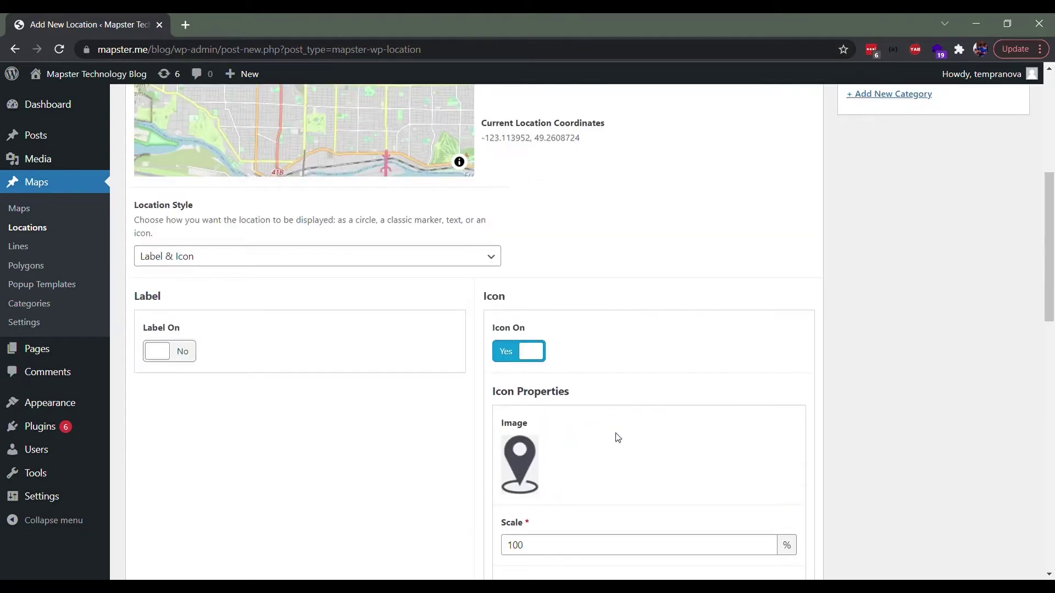
scroll(617, 437, "up", 5)
scroll(314, 290, "down", 2)
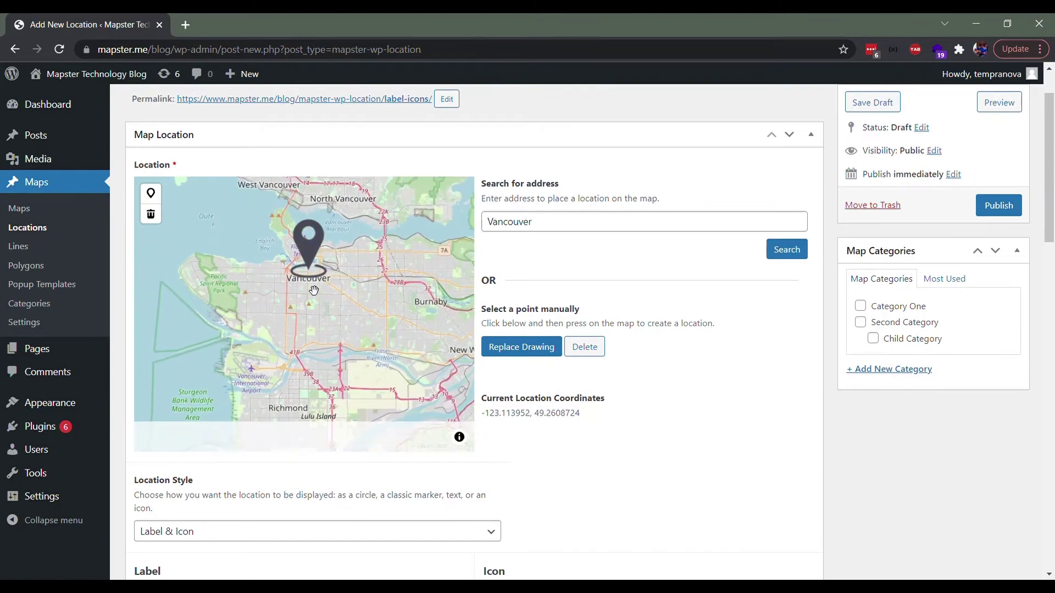
scroll(314, 290, "up", 3)
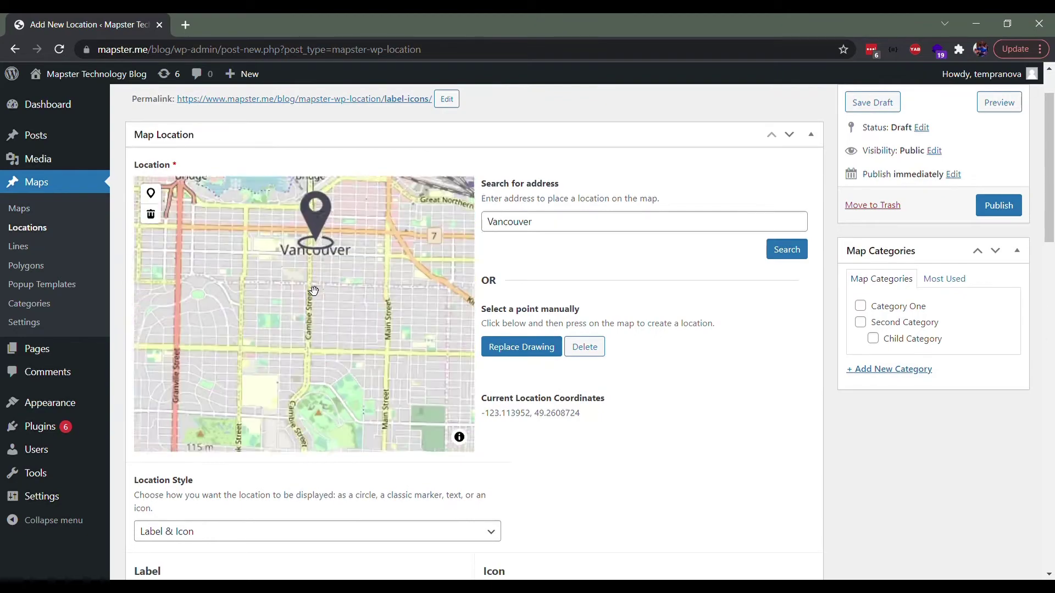
scroll(314, 290, "down", 1)
scroll(354, 330, "up", 1)
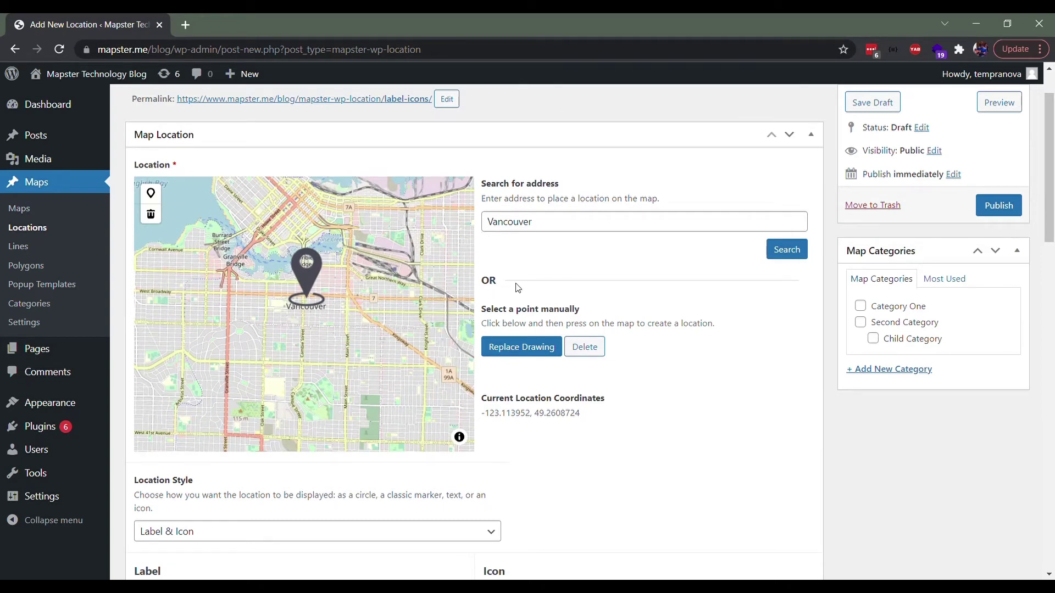
scroll(517, 288, "down", 10)
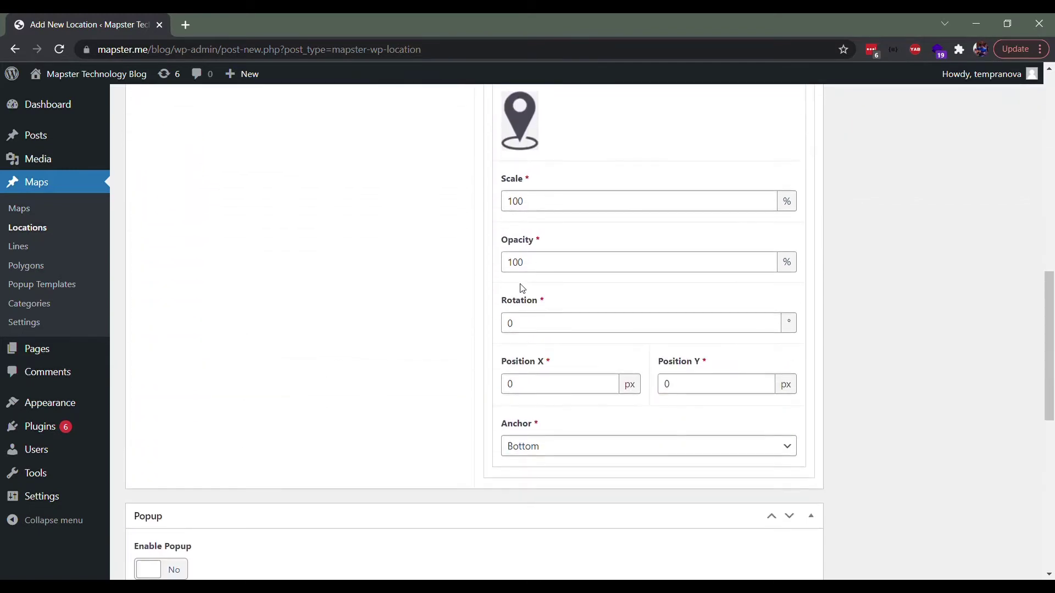
scroll(522, 288, "up", 3)
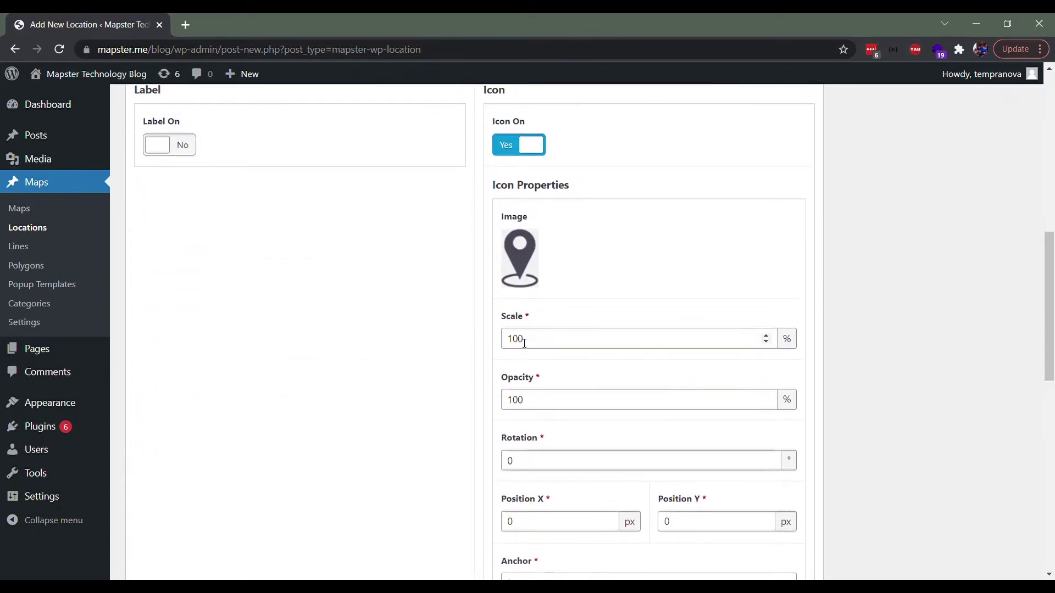
left_click_drag(519, 343, 501, 344)
type("50")
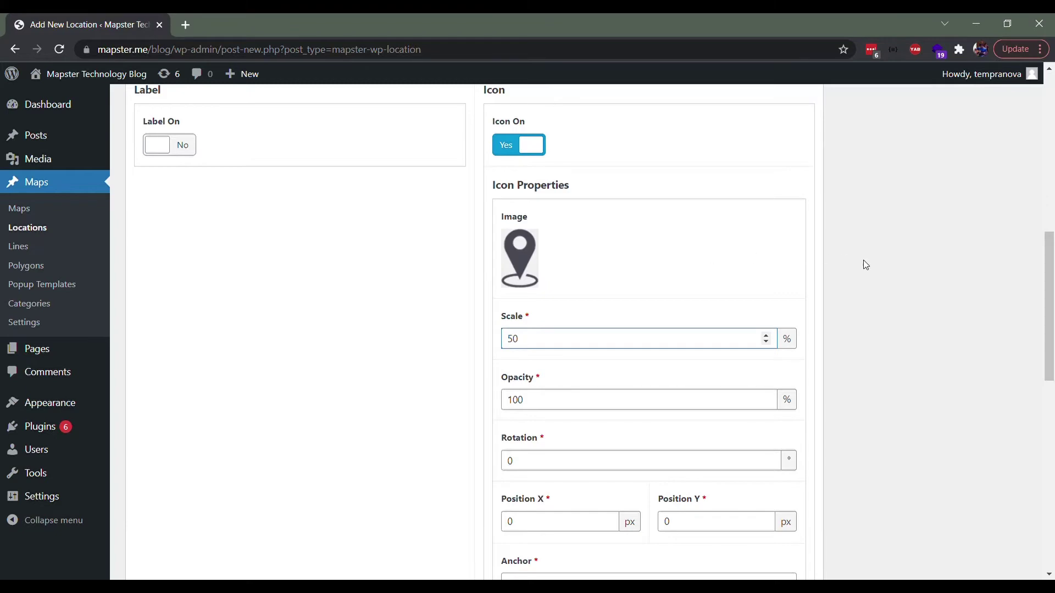
scroll(873, 265, "up", 9)
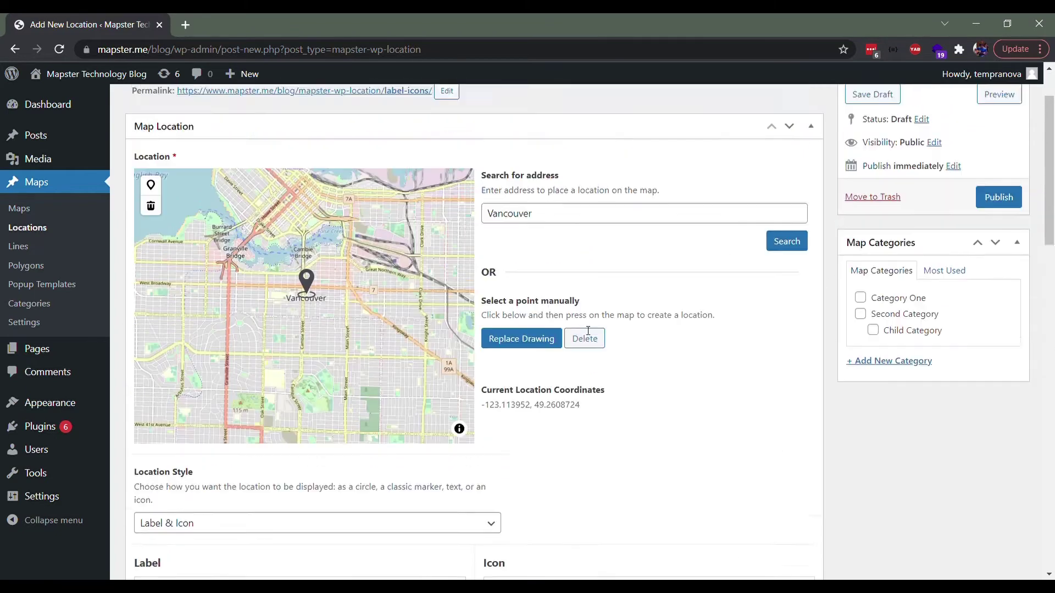
left_click(541, 347)
left_click(312, 213)
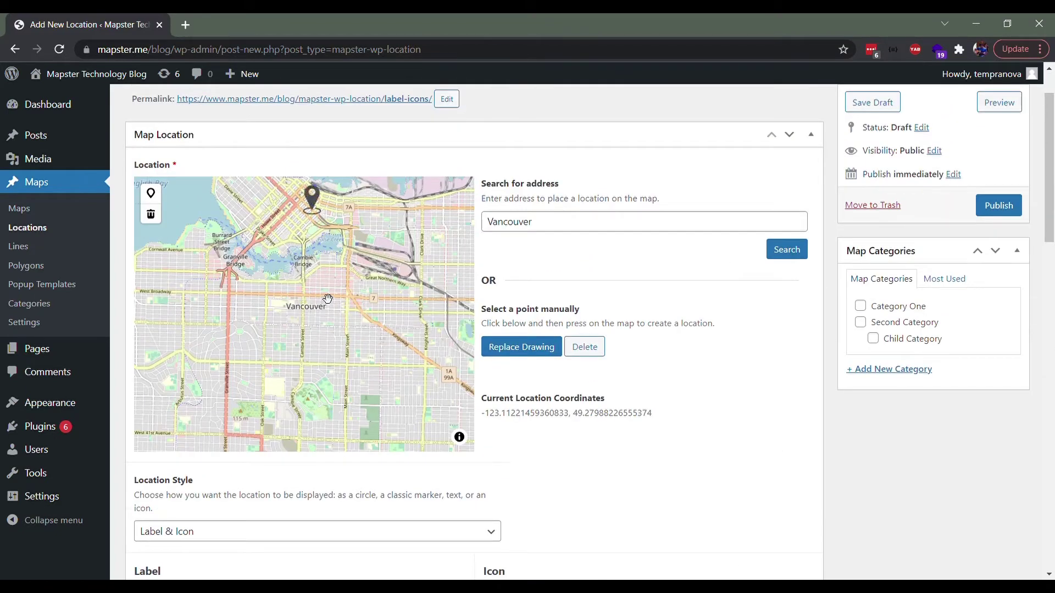
scroll(329, 254, "up", 2)
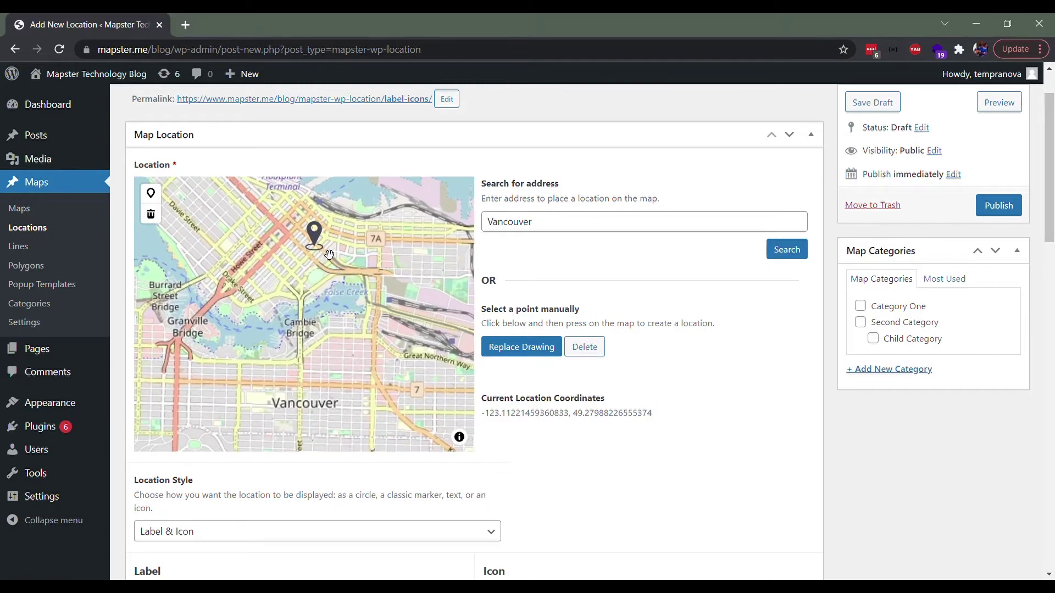
left_click_drag(388, 278, 391, 307)
scroll(701, 370, "down", 10)
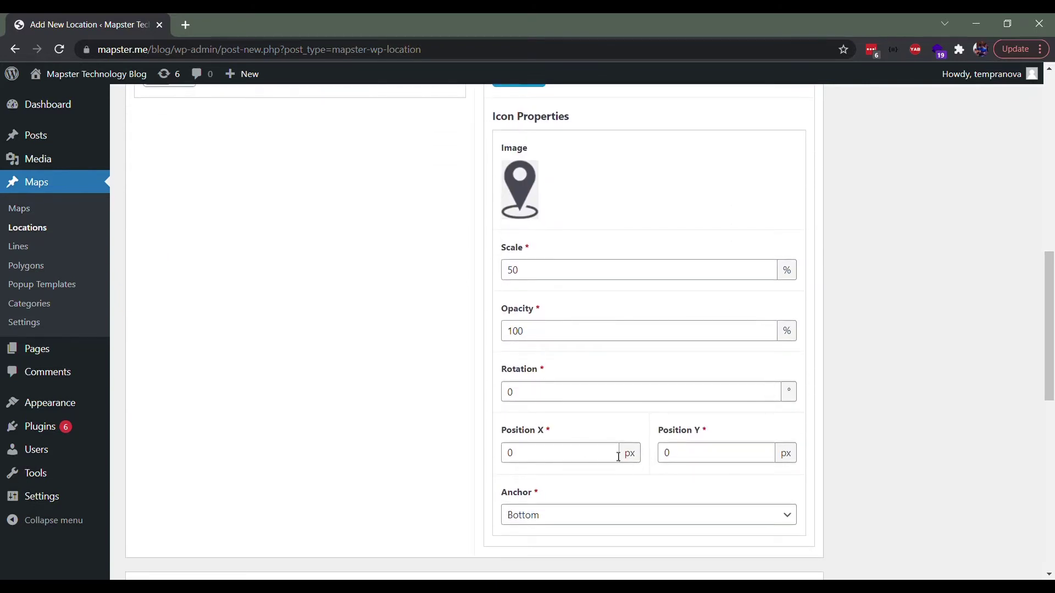
scroll(511, 363, "up", 7)
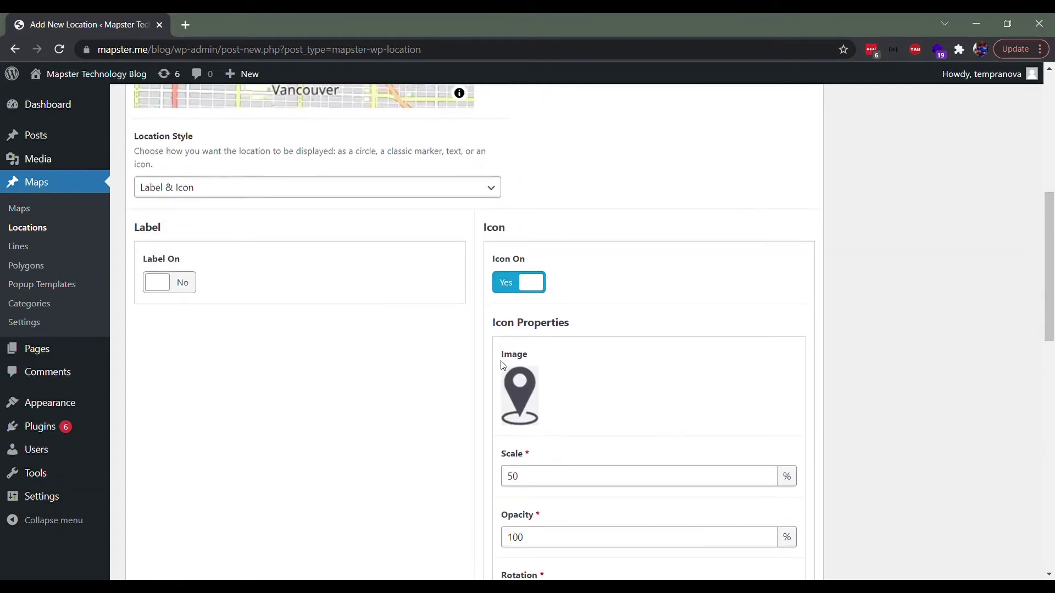
Step: Switch Icon On to No and Label On to Yes
scroll(530, 385, "down", 1)
left_click(531, 423)
scroll(511, 382, "up", 4)
scroll(535, 389, "down", 2)
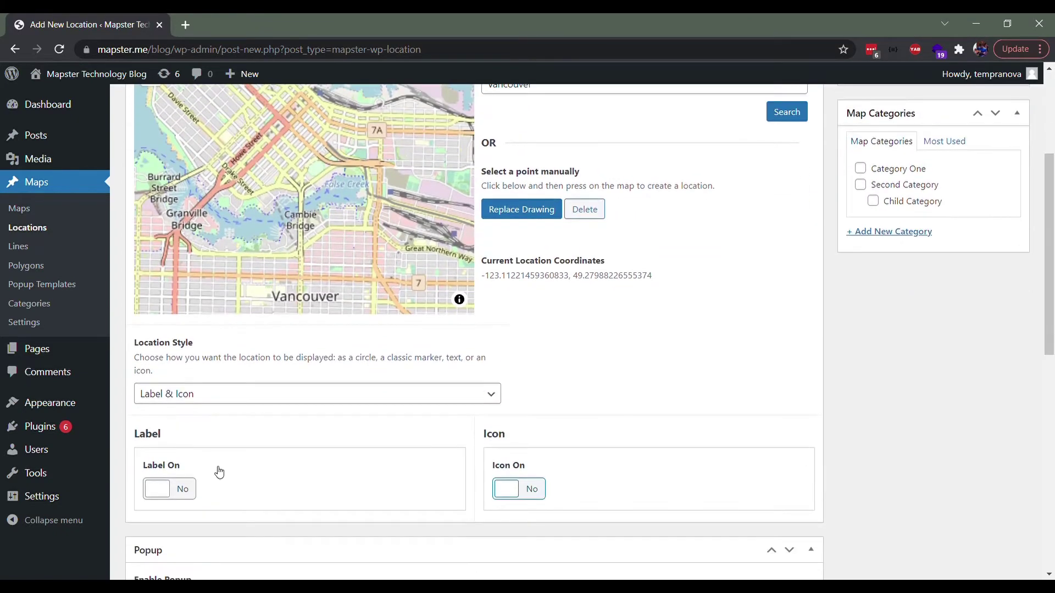
left_click(189, 489)
Step: Replace the default Label Text with 'Custom Text HERE!'
scroll(490, 402, "up", 1)
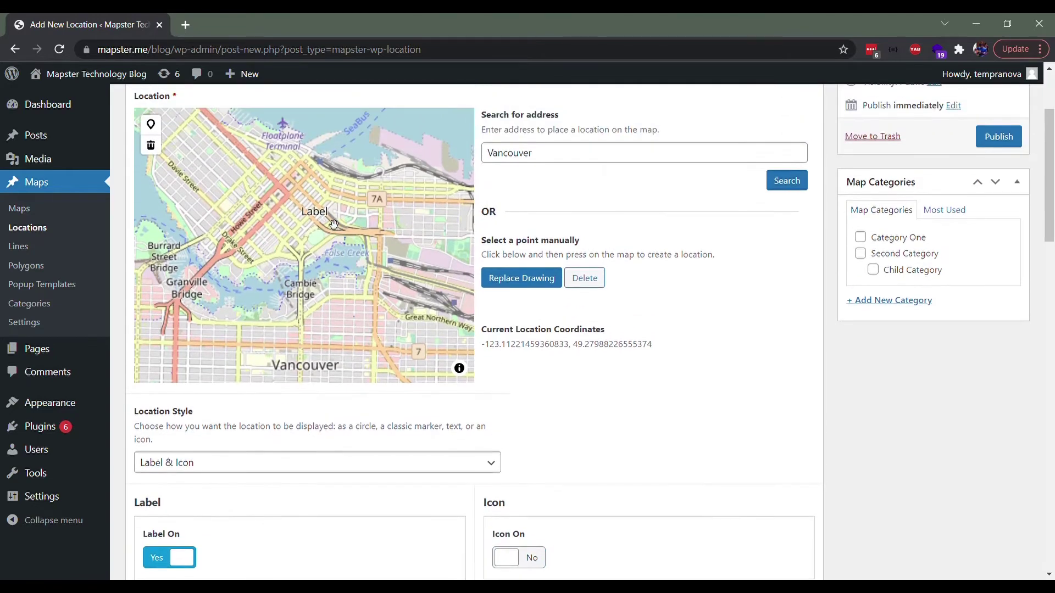
scroll(528, 358, "down", 1)
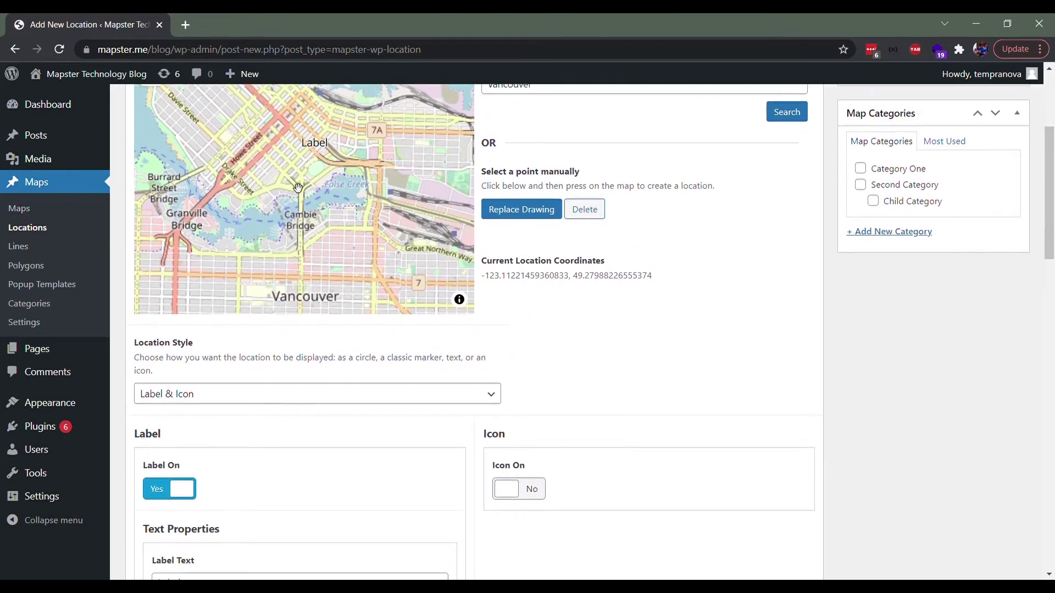
scroll(553, 341, "down", 2)
left_click_drag(207, 452, 142, 446)
type("Custom Te")
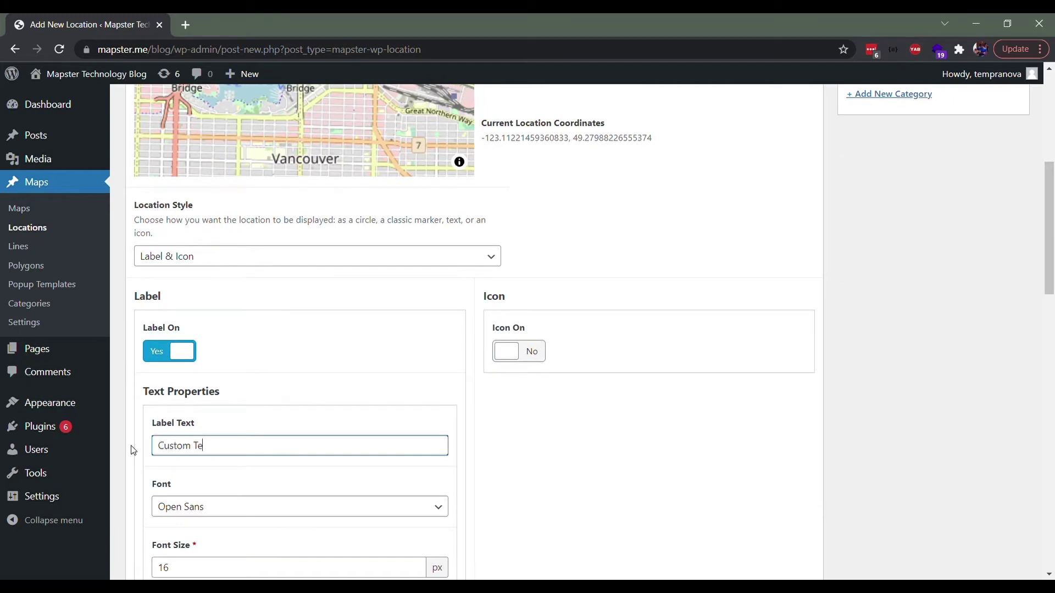
type("xt HER!")
left_click(659, 245)
scroll(660, 245, "up", 4)
scroll(569, 325, "down", 6)
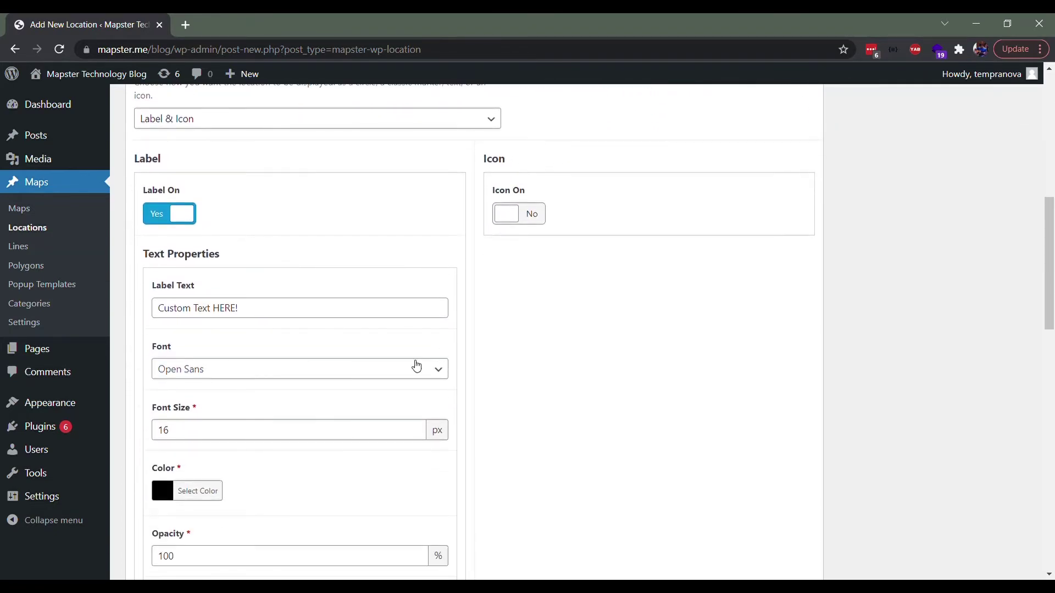
Step: Set the label font to Metropolis Bold
left_click(422, 368)
key("Down")
scroll(546, 330, "up", 6)
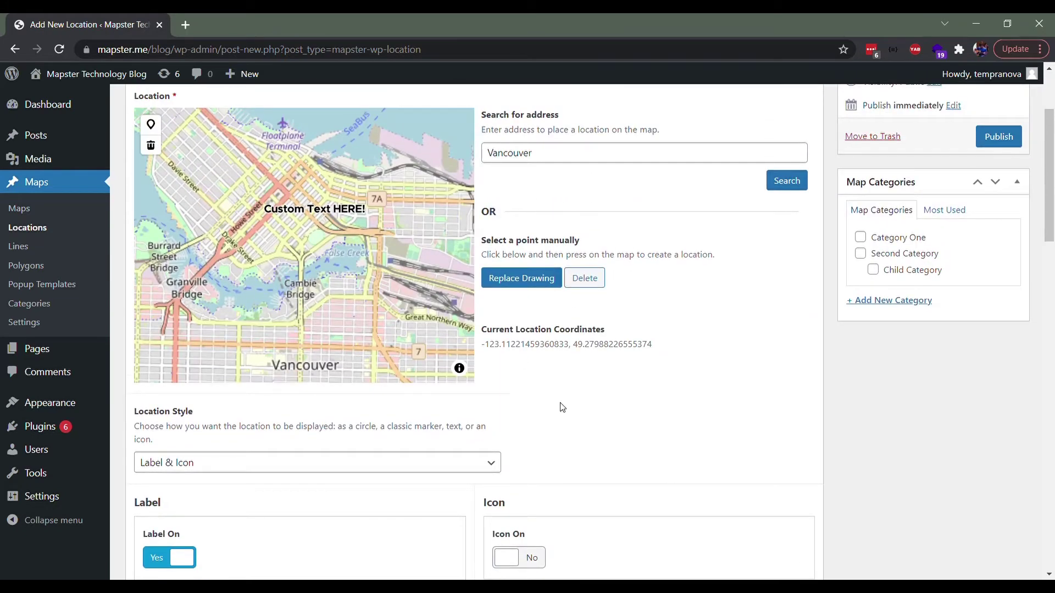
scroll(509, 376, "down", 7)
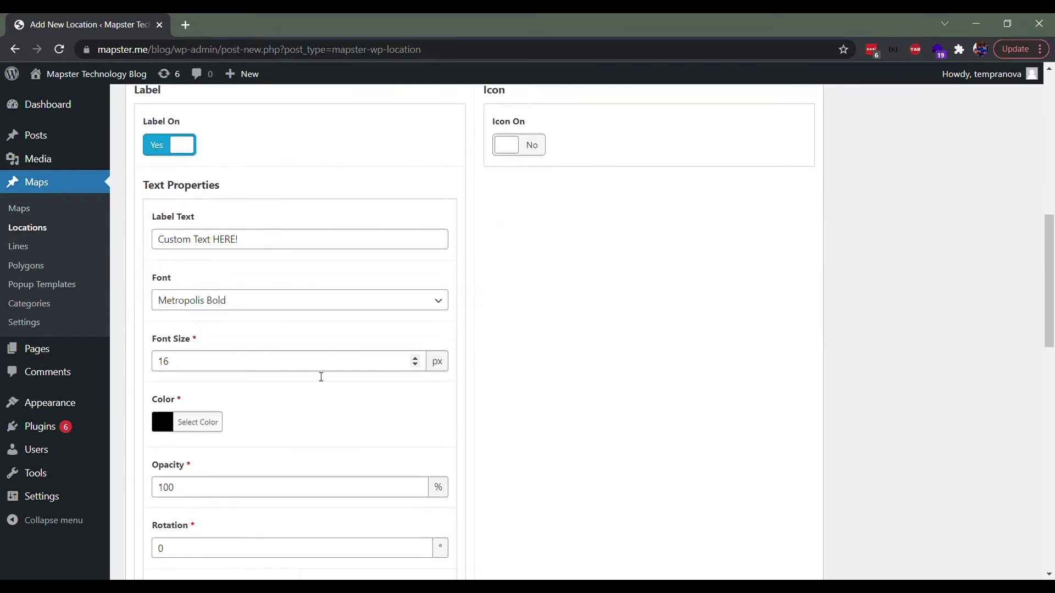
scroll(274, 373, "down", 1)
scroll(269, 376, "down", 1)
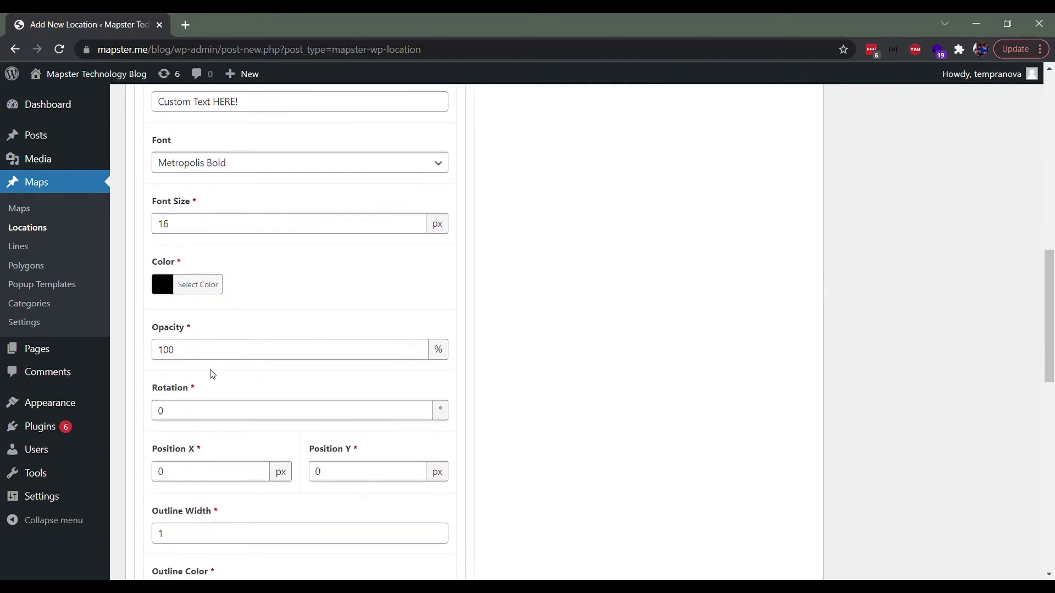
scroll(228, 415, "down", 2)
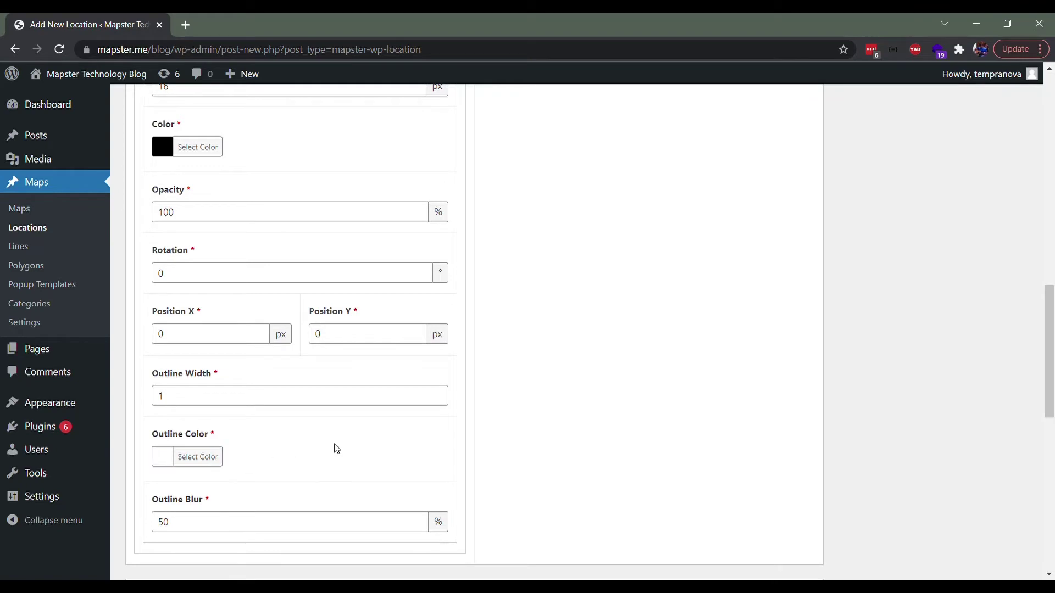
Step: Set the label Outline Width to 20 and preview it on the map
left_click(163, 404)
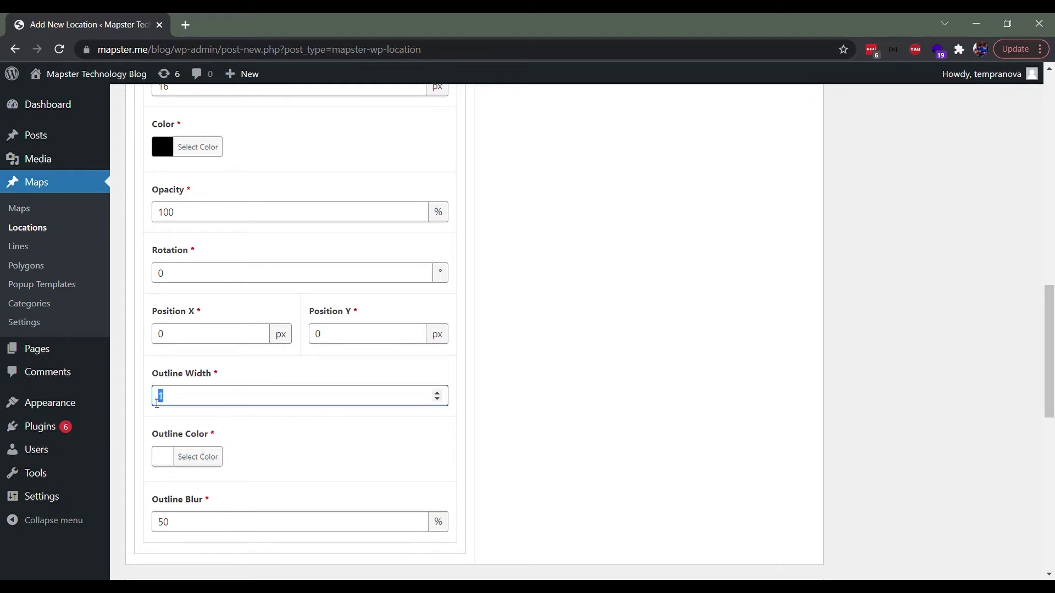
left_click(513, 377)
scroll(513, 377, "up", 15)
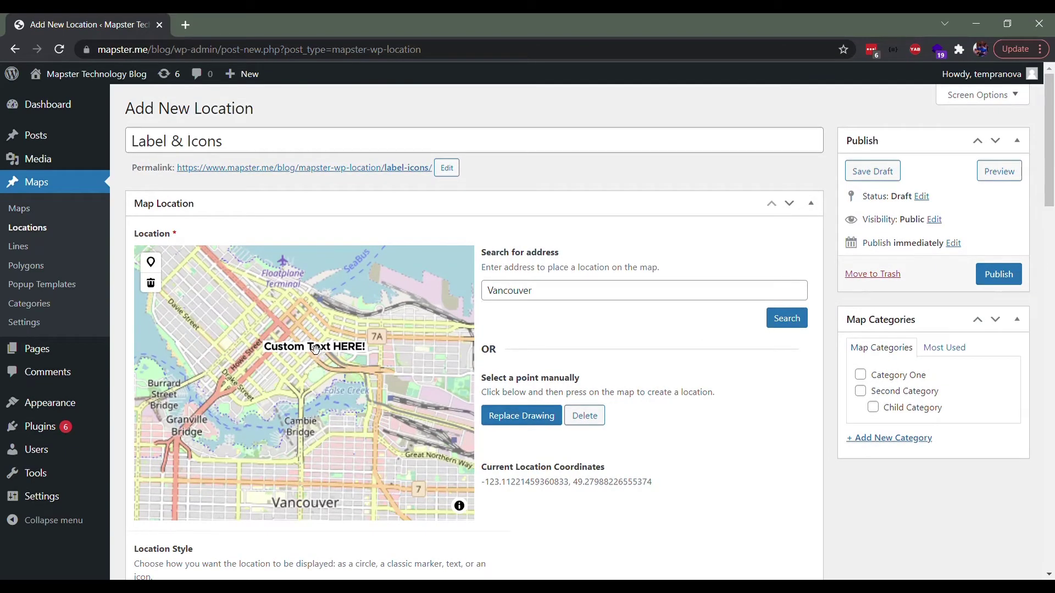
scroll(315, 349, "up", 2)
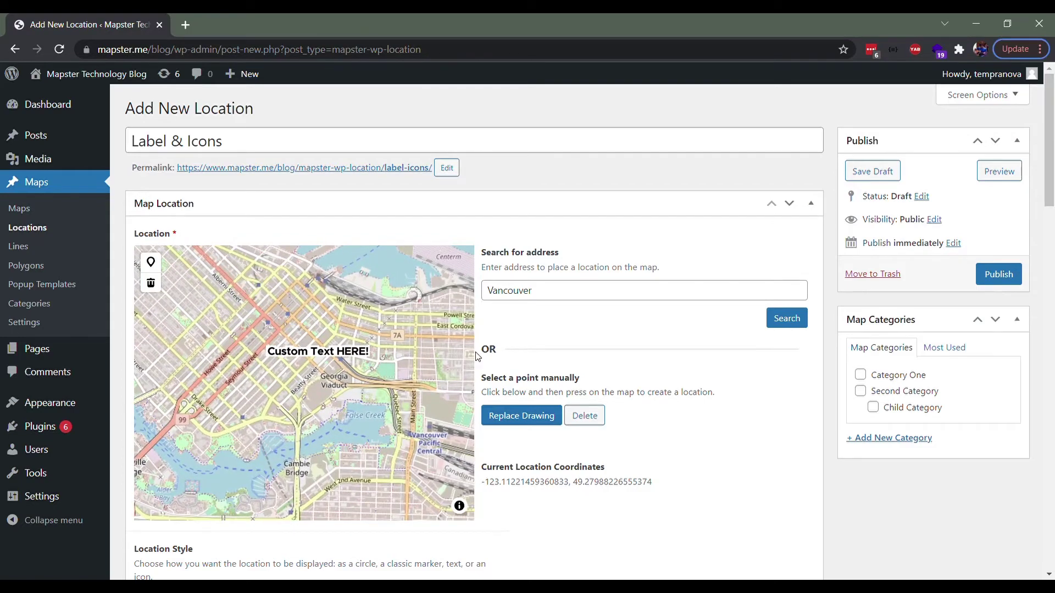
scroll(311, 316, "up", 3)
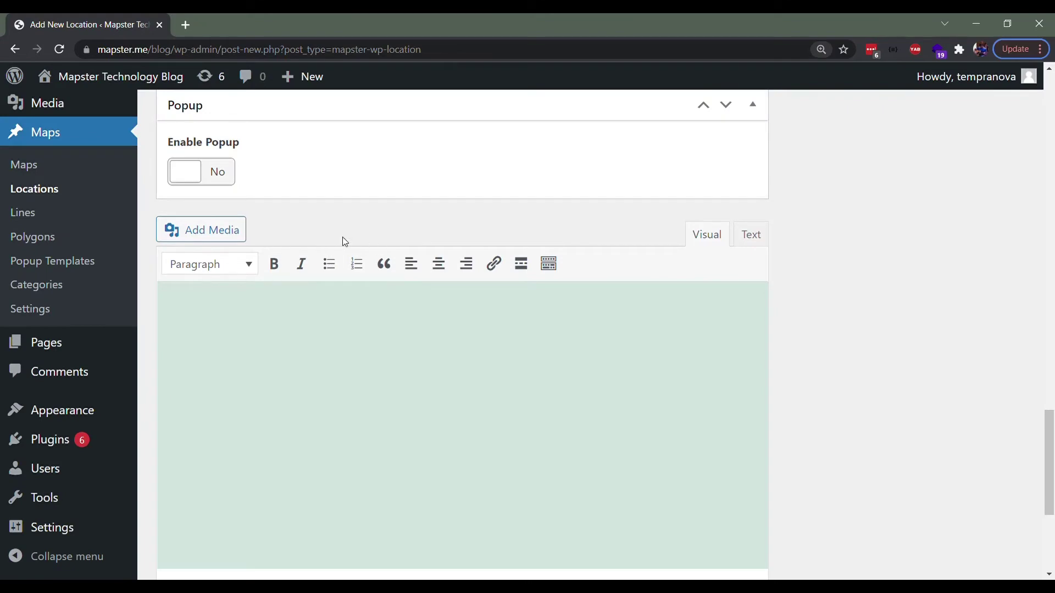
key("ctrl+0")
scroll(638, 313, "up", 10)
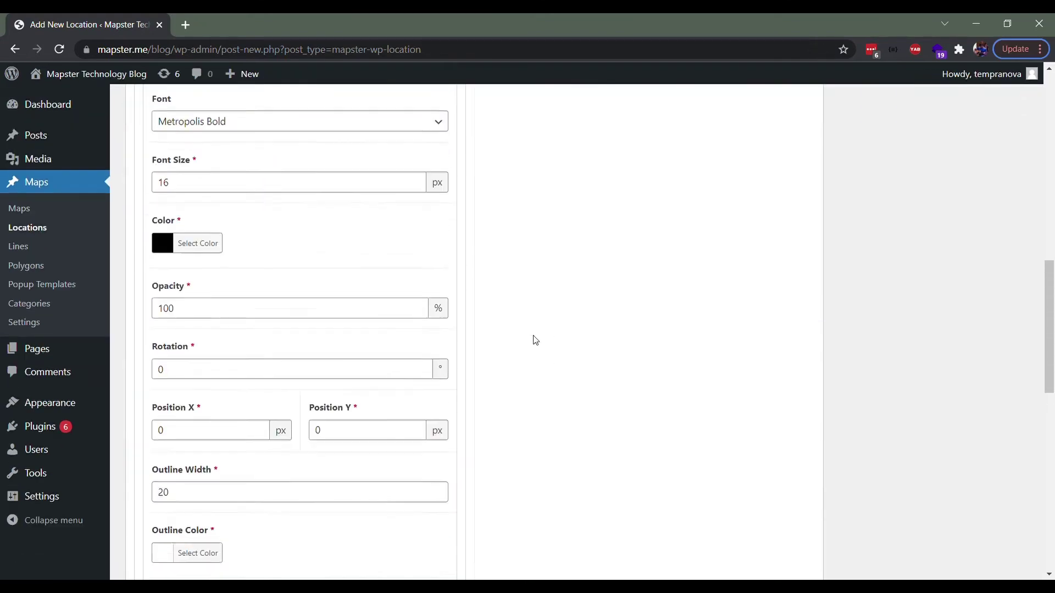
scroll(536, 341, "up", 10)
scroll(281, 323, "up", 2)
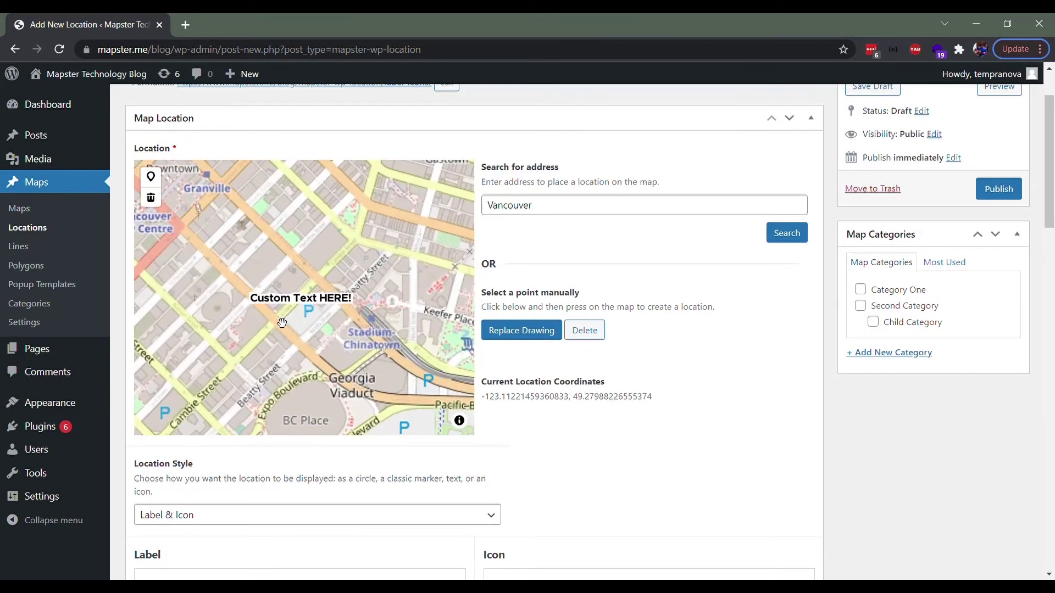
scroll(280, 284, "up", 1)
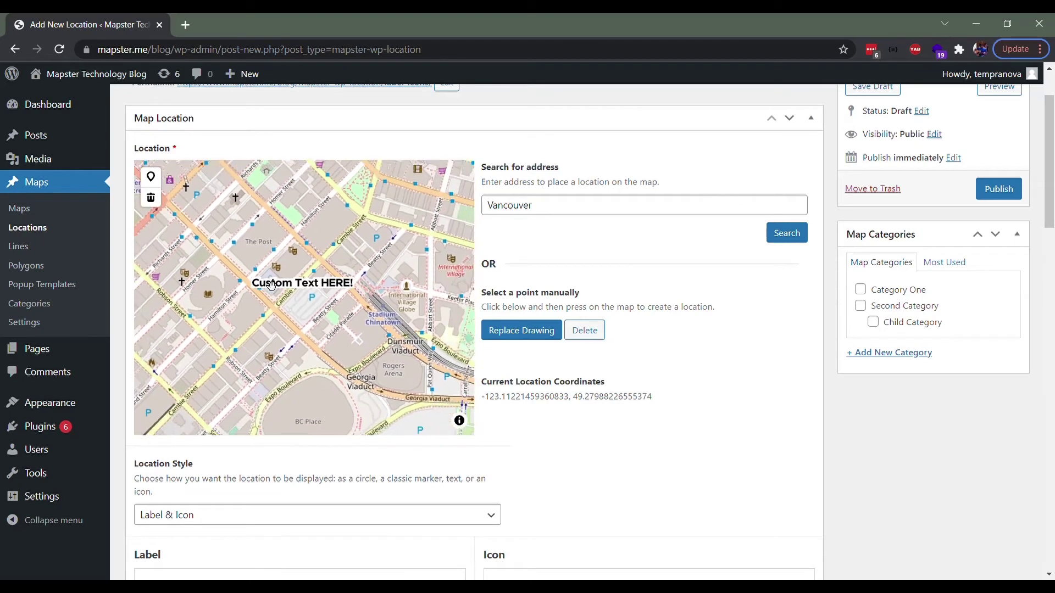
scroll(512, 314, "down", 6)
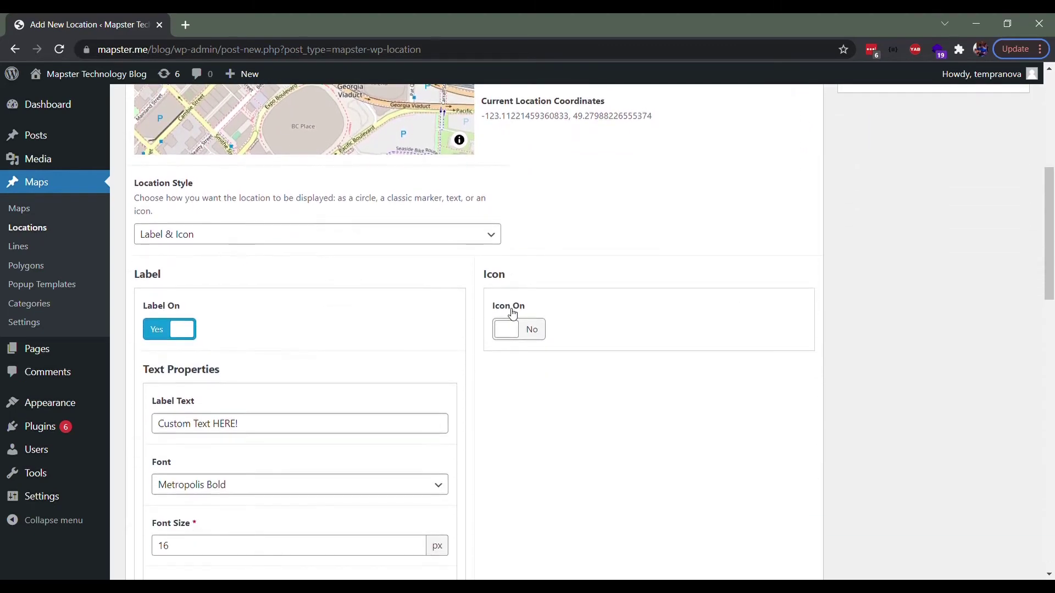
scroll(513, 314, "down", 10)
scroll(452, 331, "up", 4)
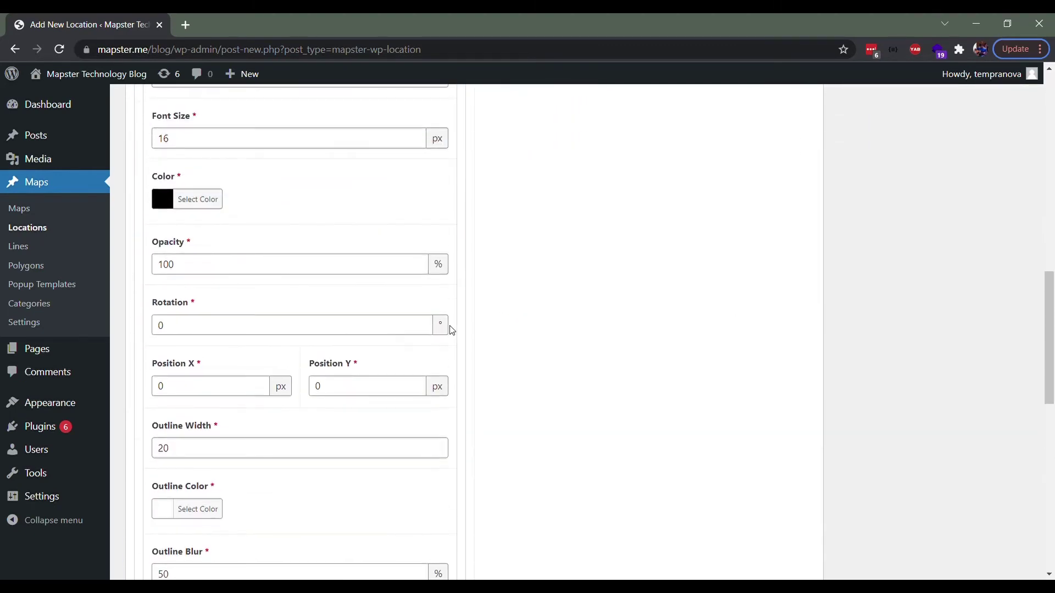
scroll(452, 331, "up", 3)
scroll(223, 283, "down", 6)
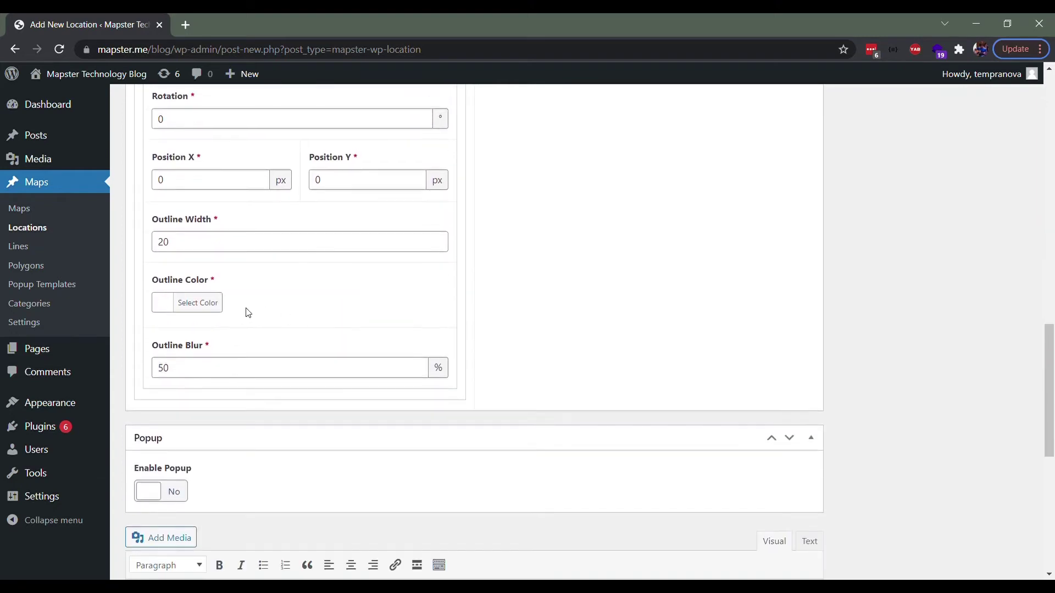
scroll(207, 308, "up", 1)
Step: Reduce the Outline Width from 20 to 2 and check the map
double_click(162, 311)
type("2")
left_click(523, 313)
scroll(525, 320, "up", 5)
scroll(526, 320, "up", 6)
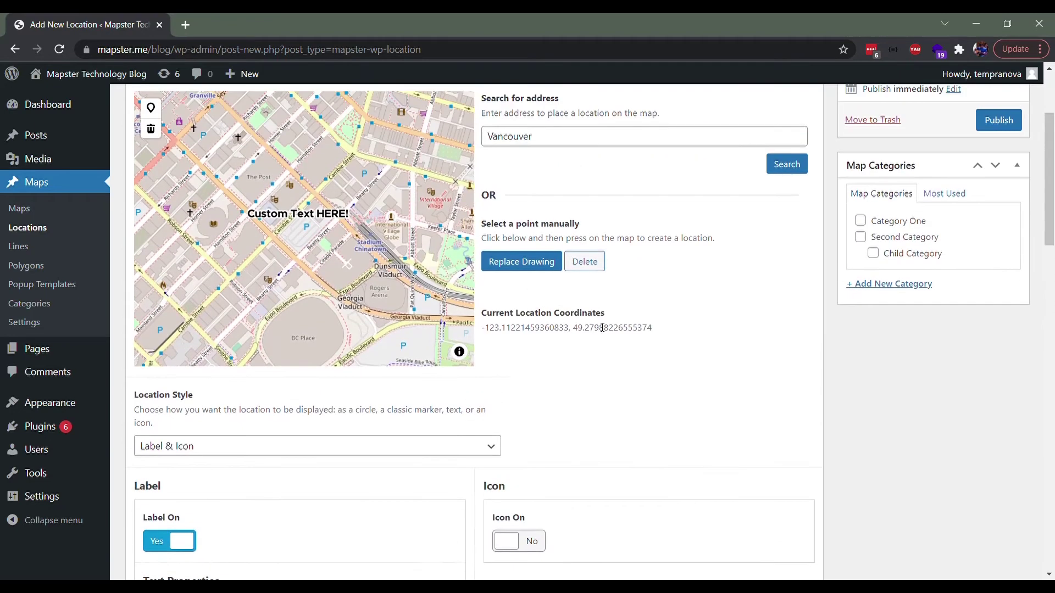
scroll(511, 365, "down", 13)
scroll(507, 381, "down", 1)
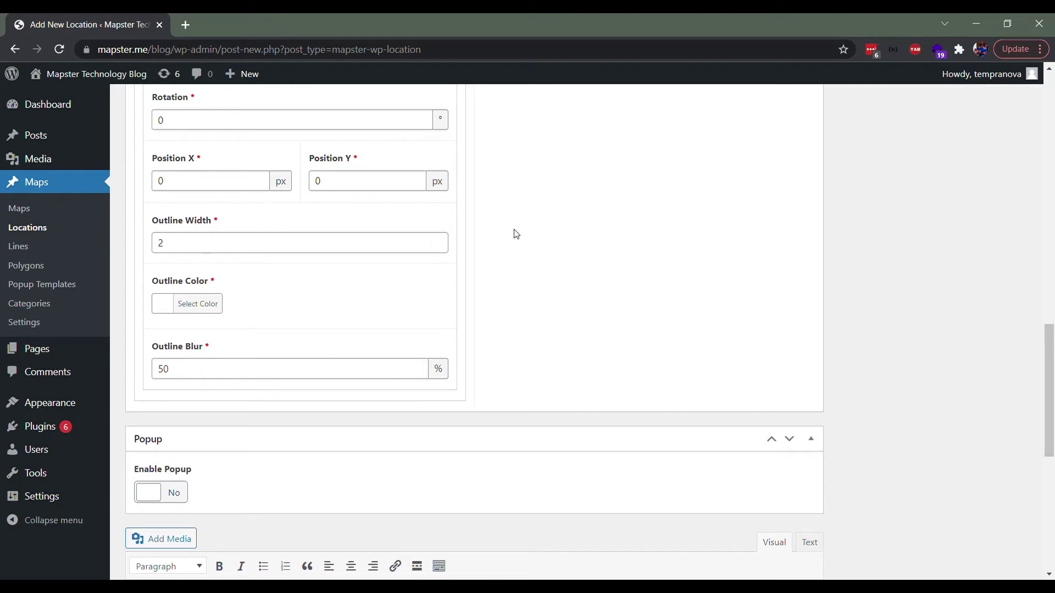
scroll(513, 231, "up", 14)
scroll(478, 240, "up", 3)
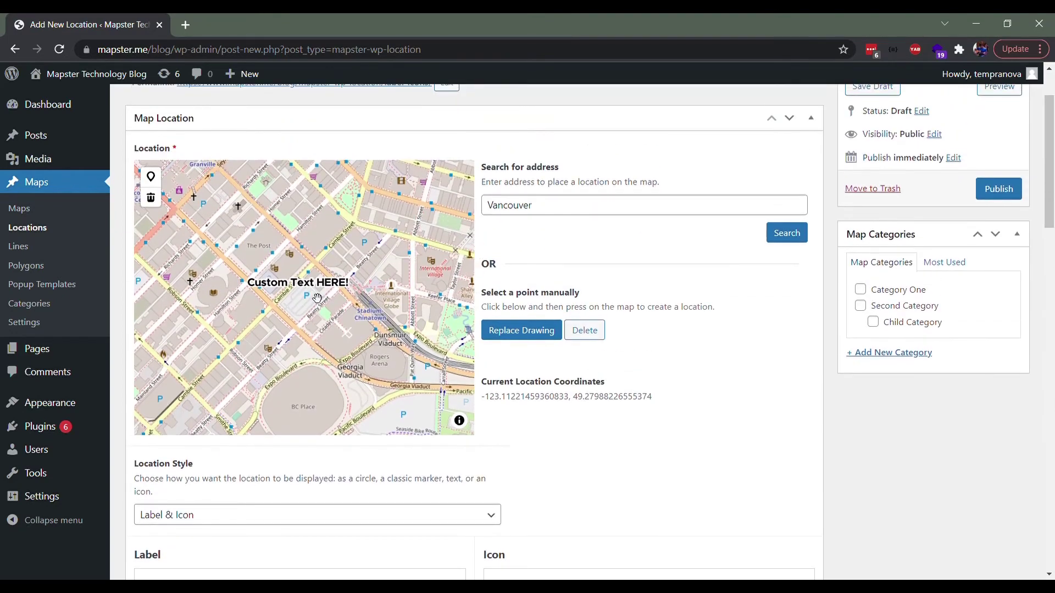
scroll(318, 301, "down", 2)
scroll(319, 302, "down", 1)
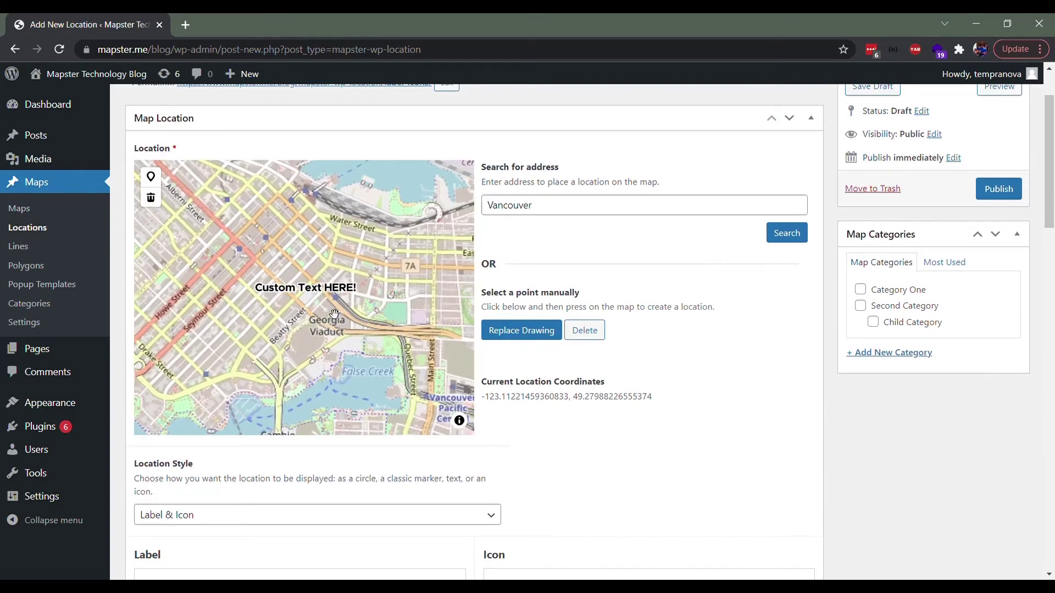
scroll(332, 311, "down", 2)
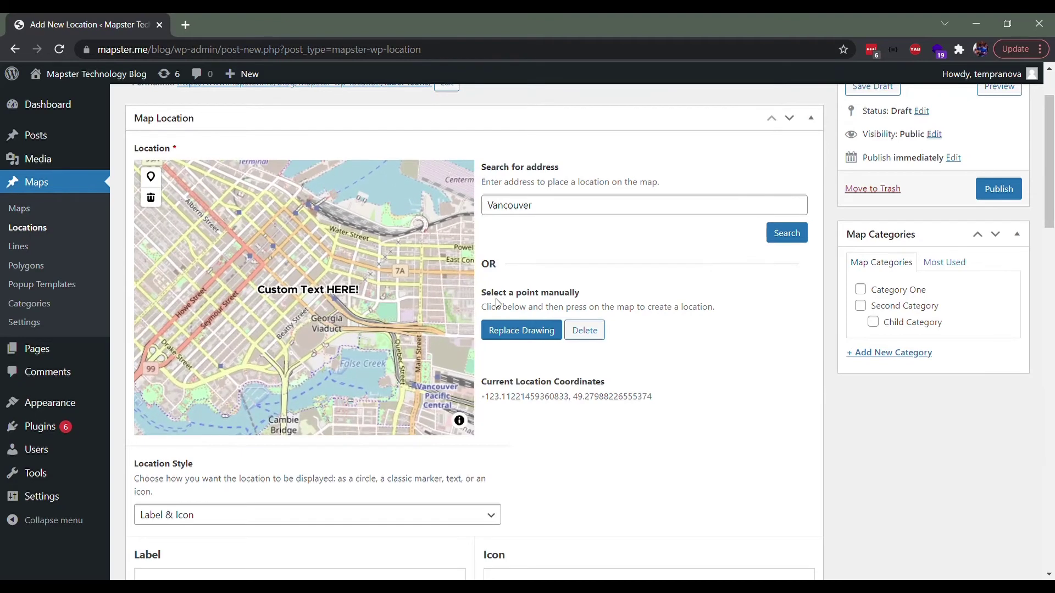
scroll(501, 304, "down", 4)
scroll(493, 292, "up", 3)
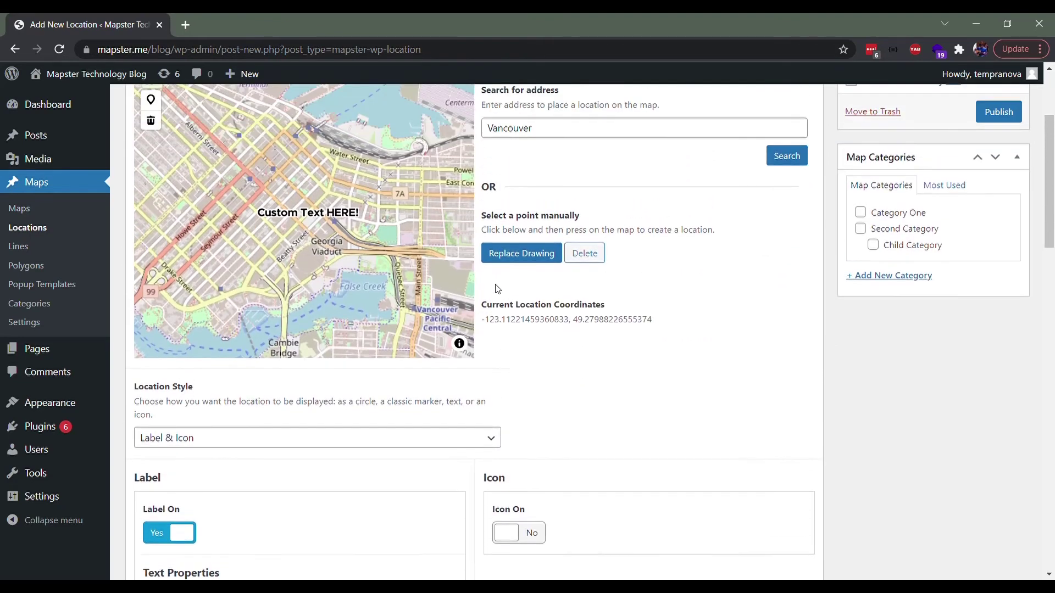
scroll(494, 288, "down", 3)
scroll(512, 329, "up", 3)
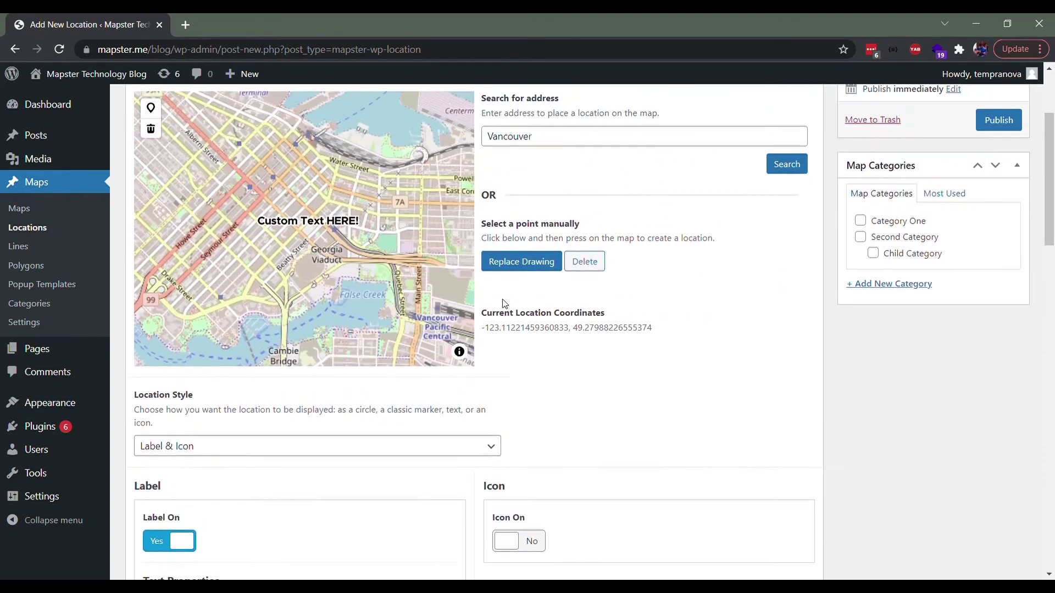
scroll(527, 396, "down", 1)
left_click(525, 472)
scroll(521, 385, "up", 3)
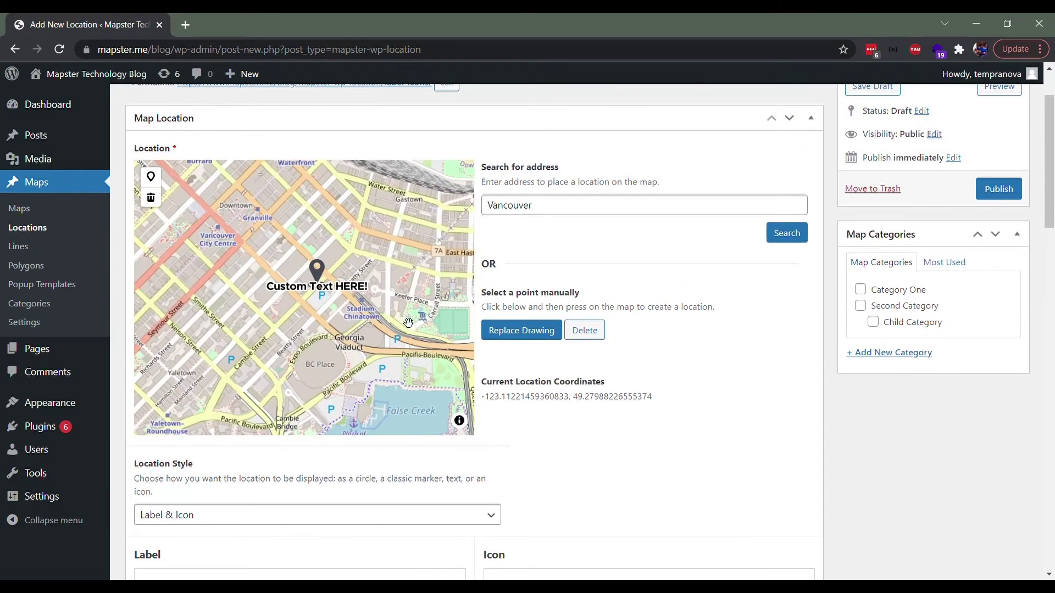
scroll(333, 313, "up", 1)
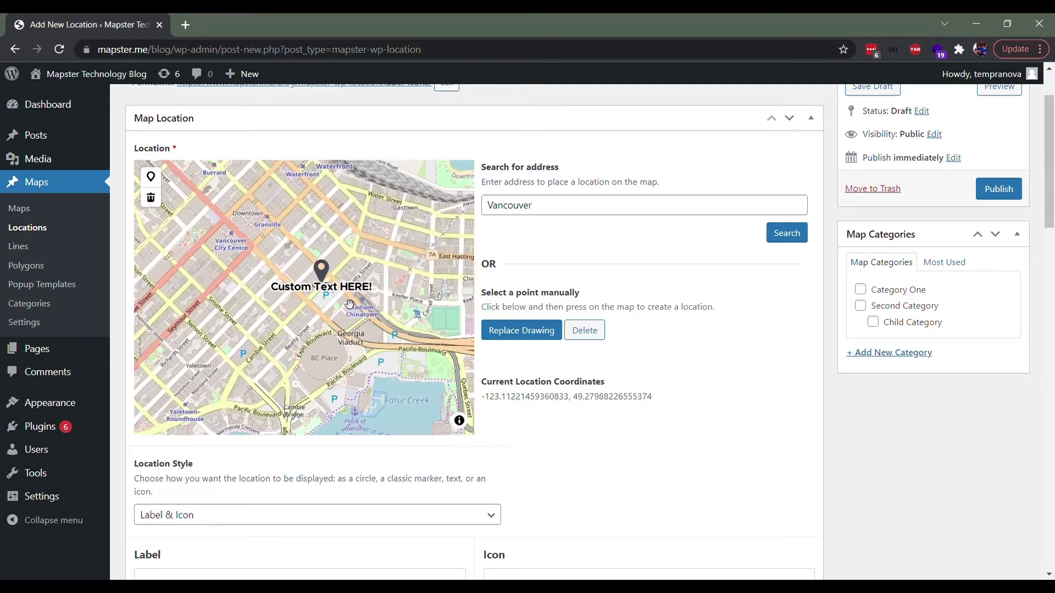
scroll(577, 350, "down", 3)
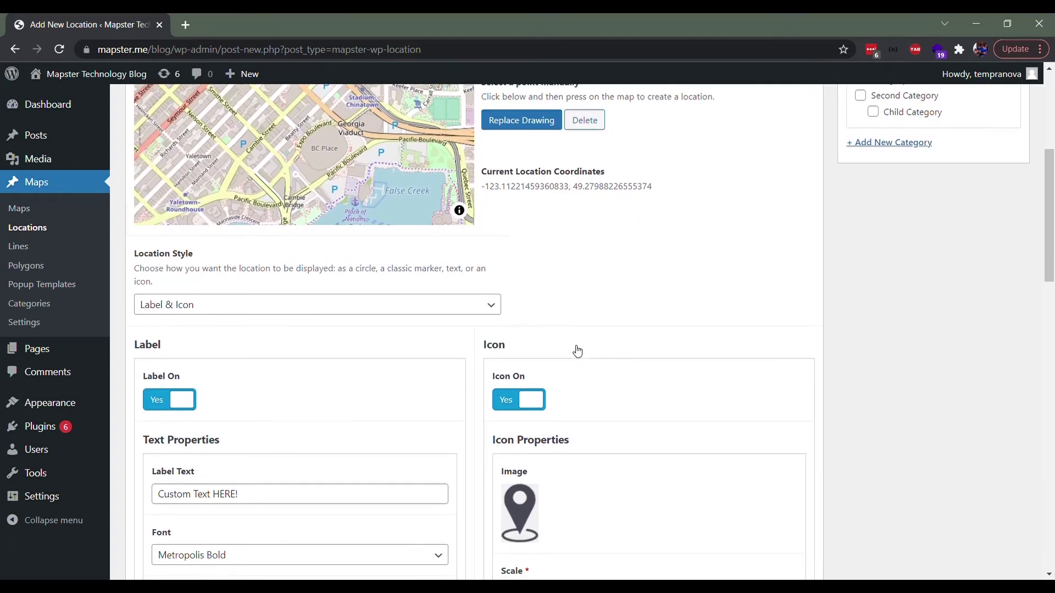
scroll(560, 363, "down", 10)
scroll(568, 309, "up", 4)
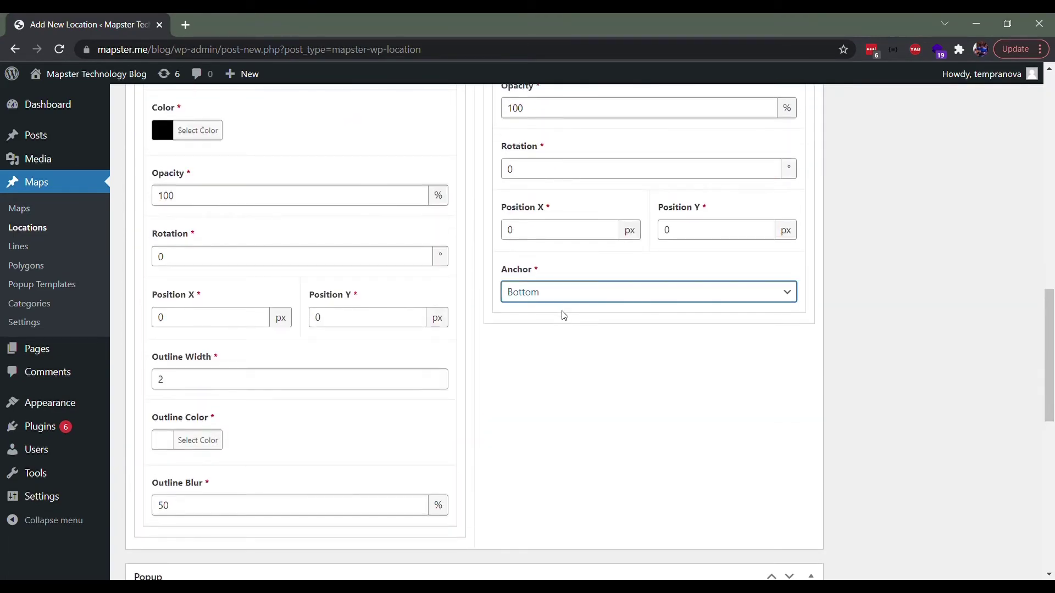
key("Up")
scroll(461, 335, "up", 9)
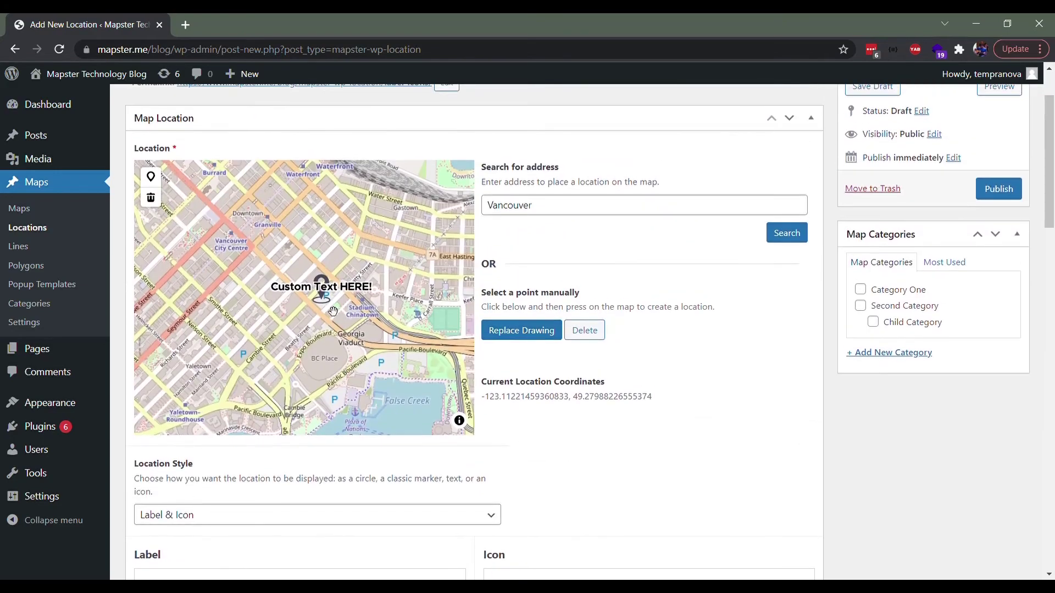
scroll(332, 305, "up", 1)
scroll(528, 357, "up", 1)
scroll(538, 356, "down", 5)
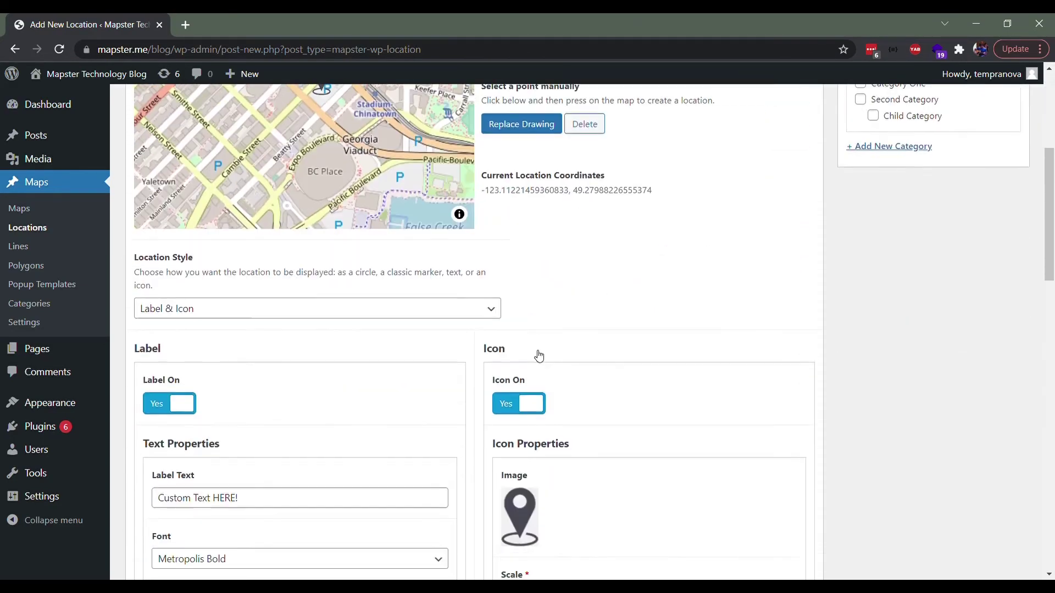
scroll(539, 356, "down", 10)
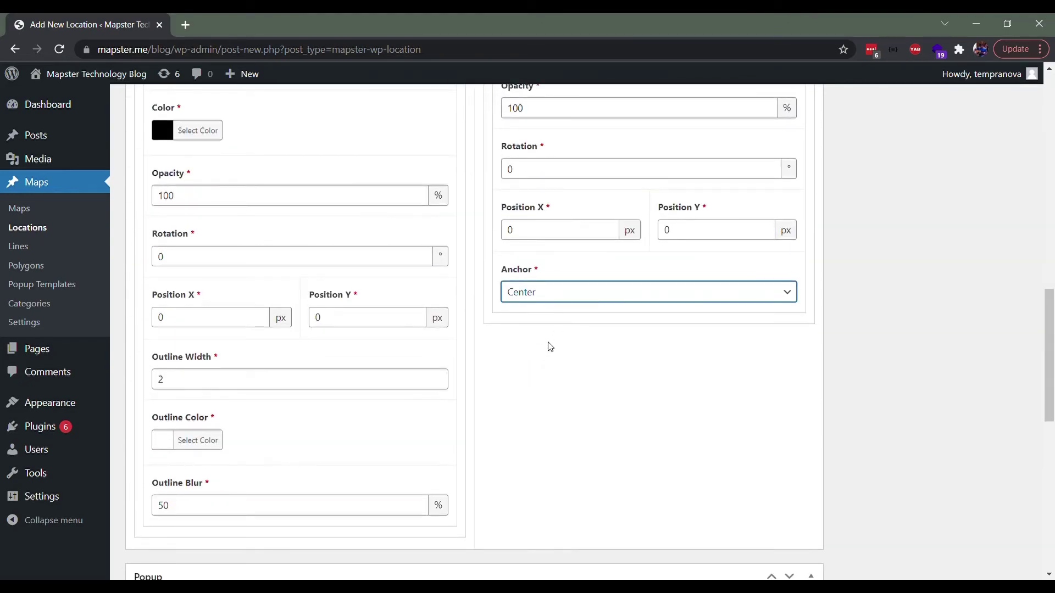
scroll(494, 337, "up", 14)
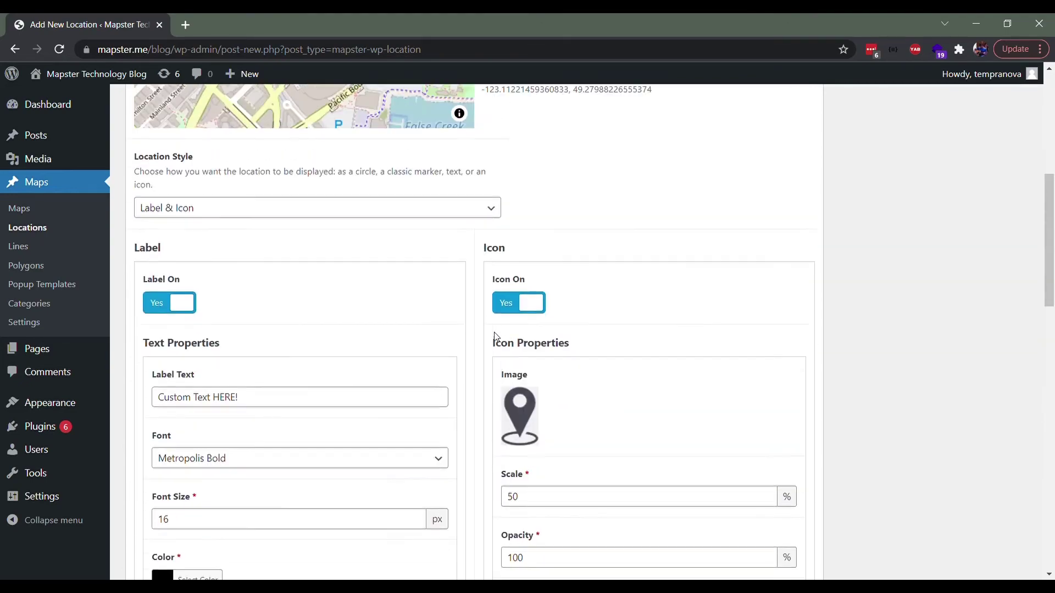
scroll(491, 335, "down", 11)
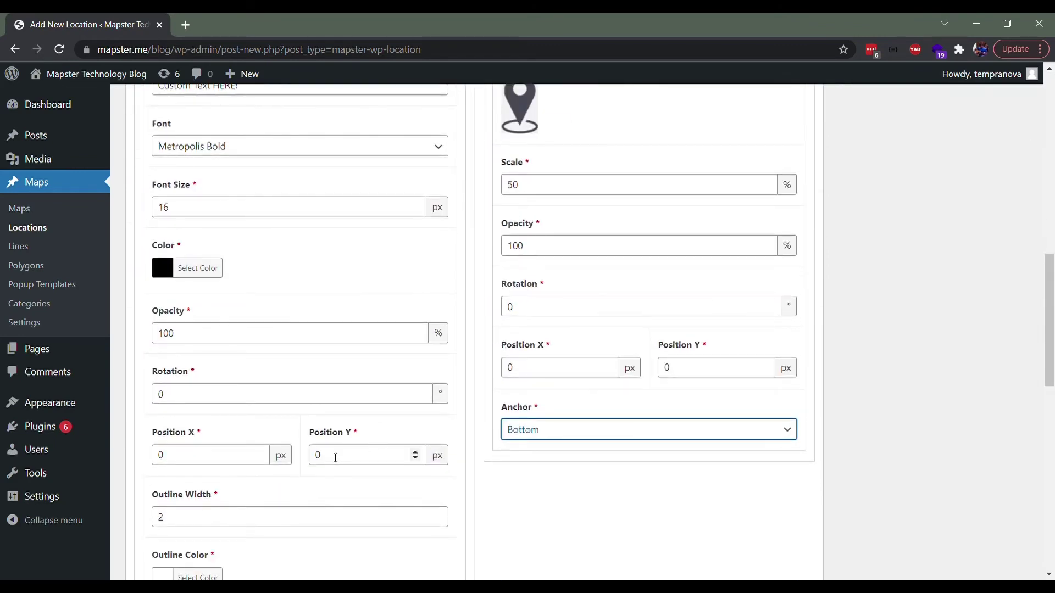
Step: Set the label's Position Y to 0.5 px
left_click_drag(332, 464, 296, 456)
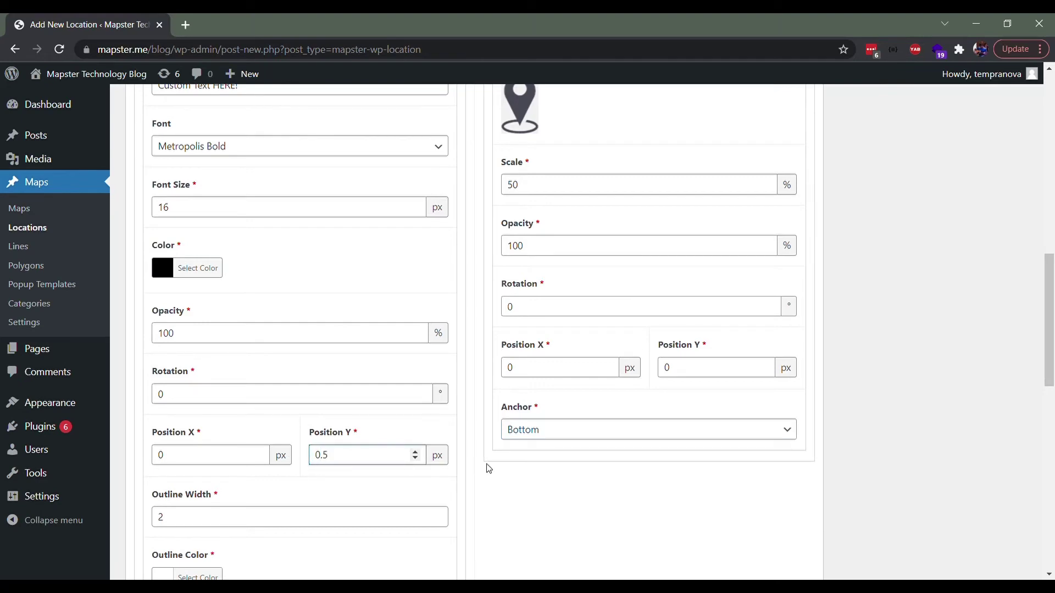
scroll(474, 440, "up", 8)
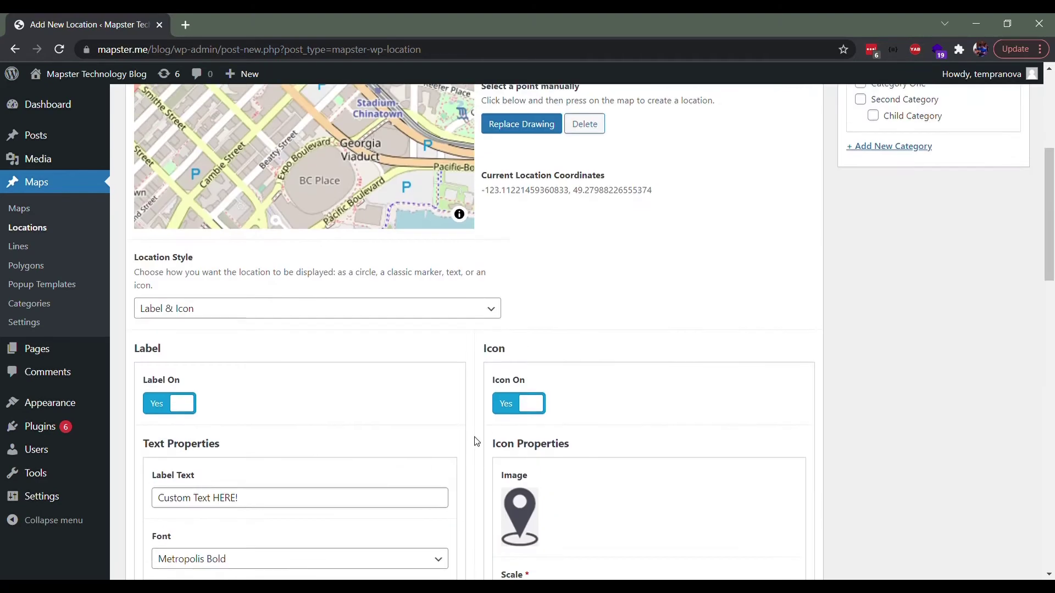
scroll(494, 440, "up", 3)
scroll(522, 431, "down", 5)
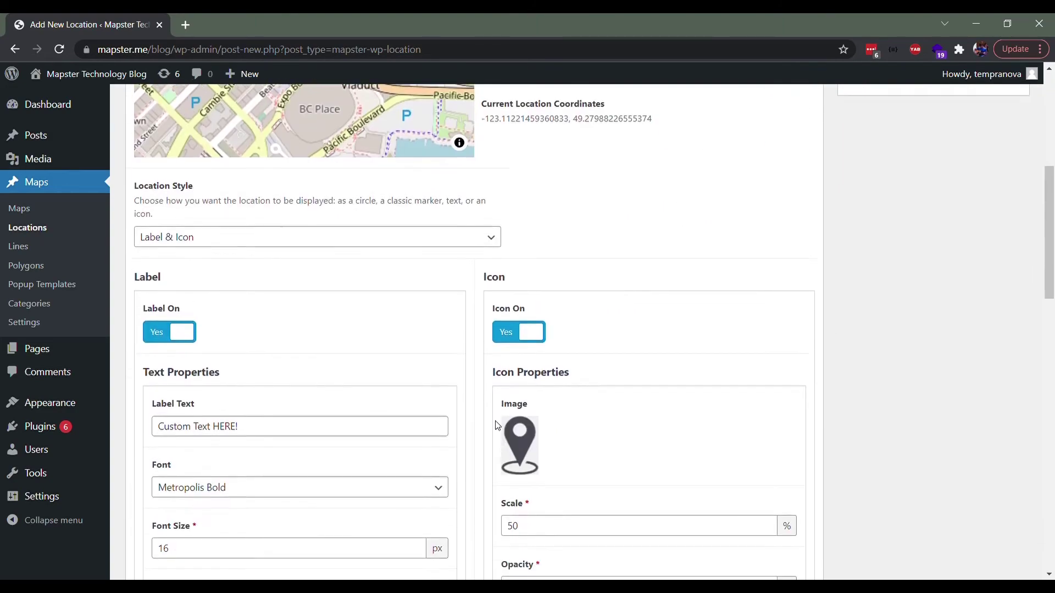
scroll(496, 424, "down", 5)
scroll(492, 420, "up", 9)
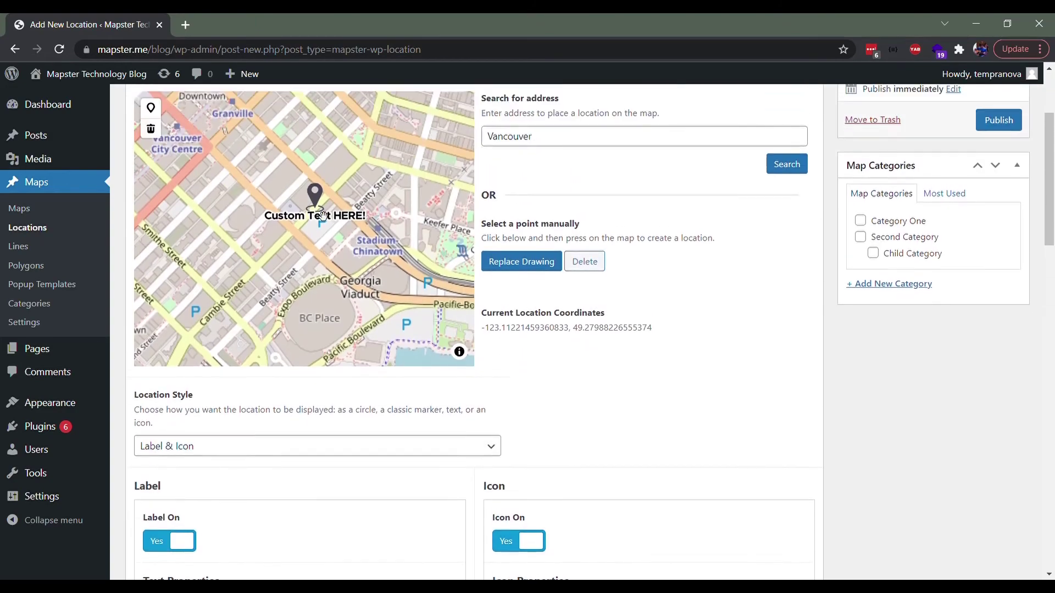
left_click_drag(323, 215, 323, 206)
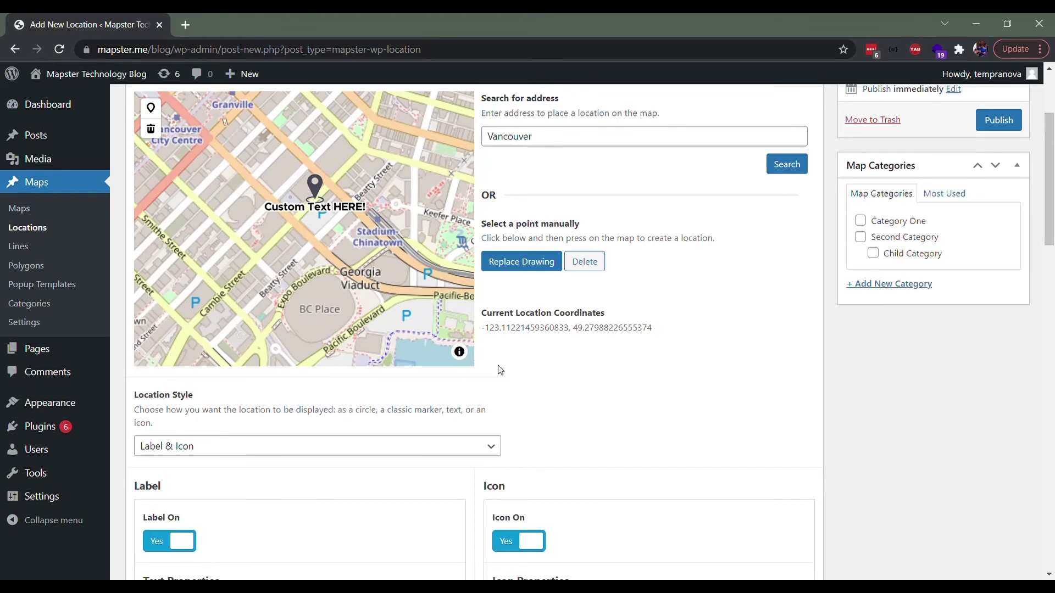
scroll(500, 370, "down", 10)
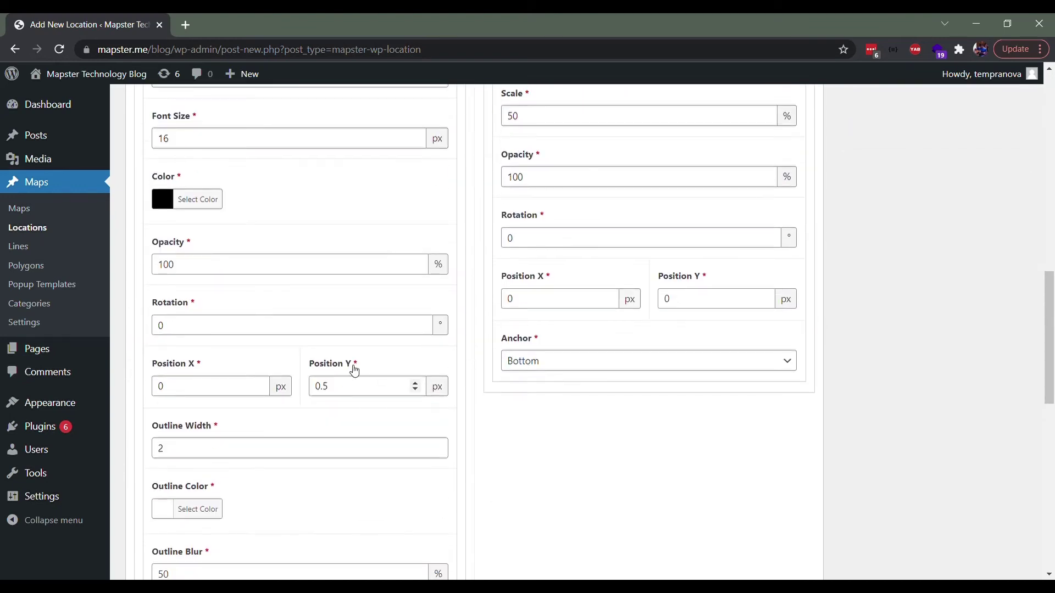
Step: Set the pin icon's Position Y to 0.5 px and preview the map
left_click(684, 307)
left_click(866, 237)
scroll(864, 238, "up", 10)
scroll(631, 319, "down", 15)
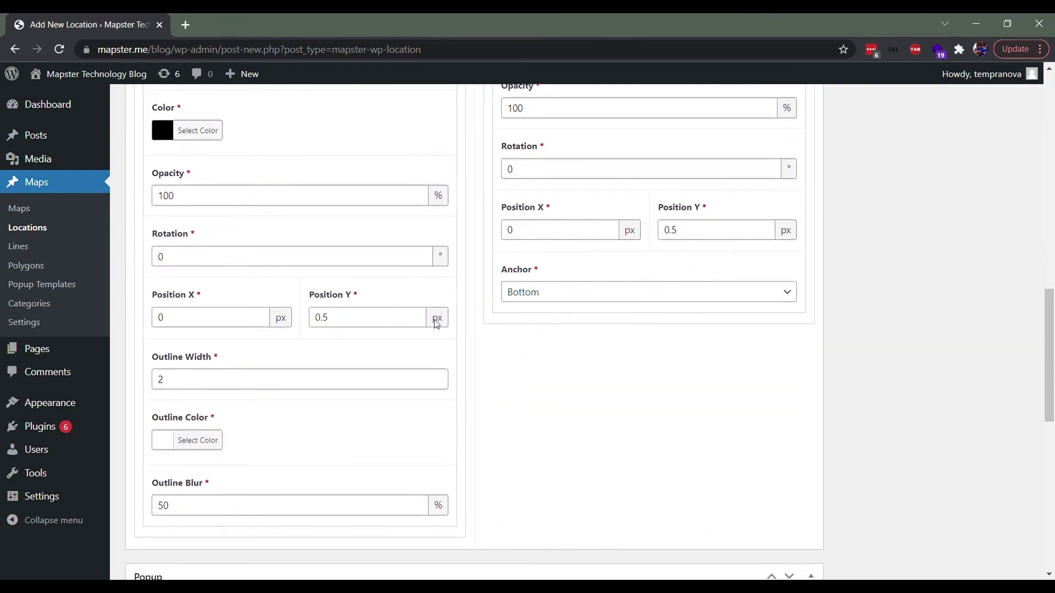
scroll(446, 313, "up", 4)
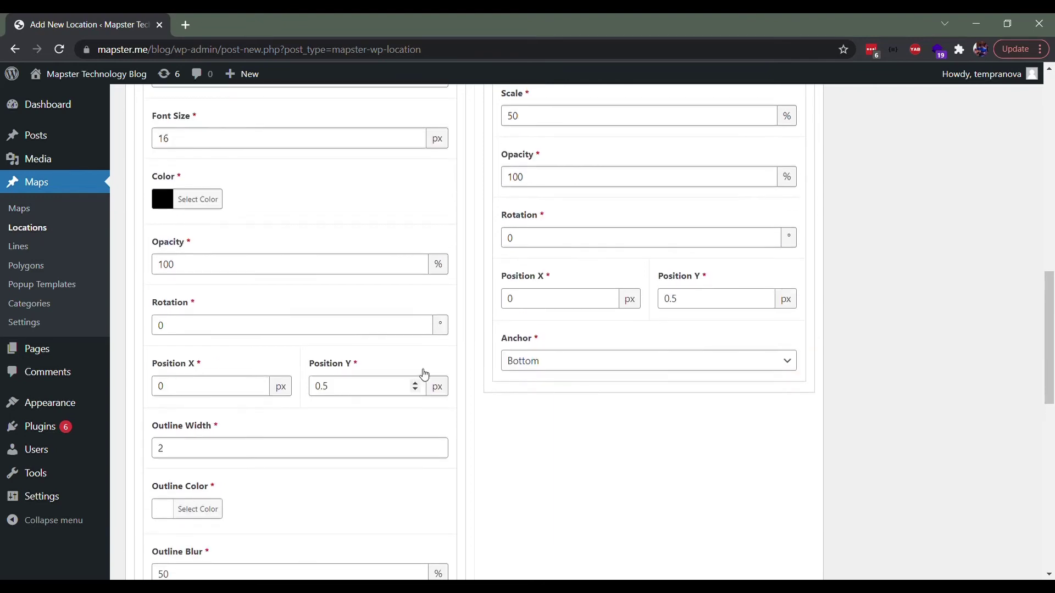
scroll(300, 230, "up", 1)
scroll(248, 225, "down", 3)
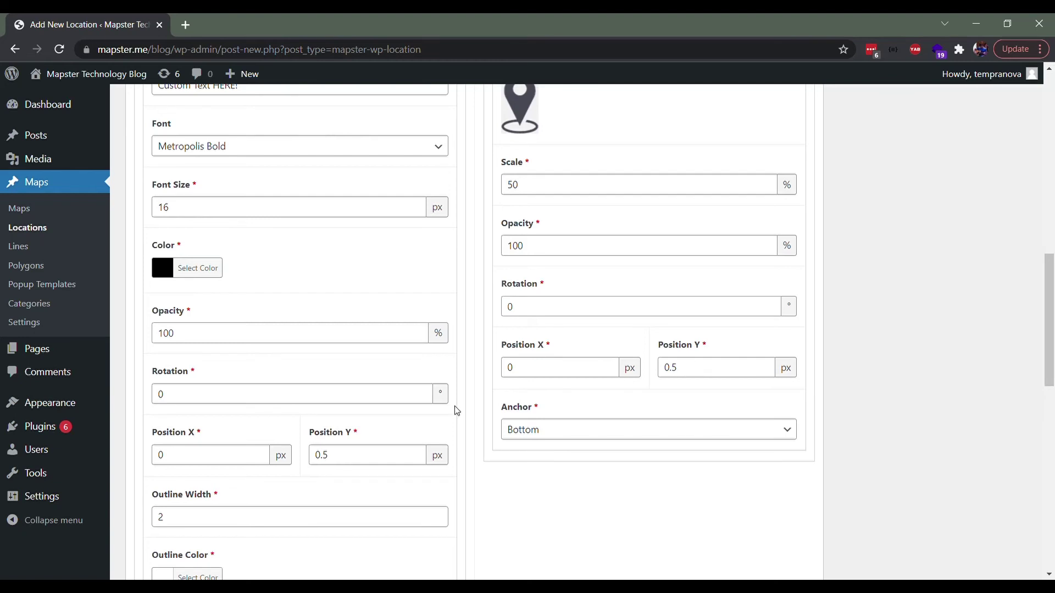
Step: Change the icon's Position Y from 0.5 to -5
left_click_drag(699, 367, 637, 369)
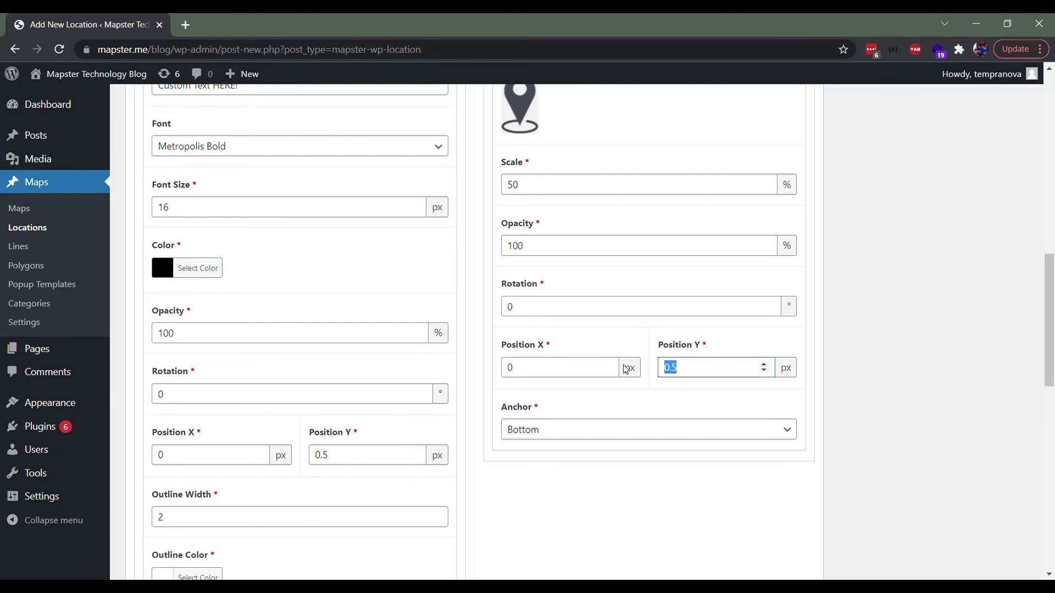
type("-5")
left_click(729, 338)
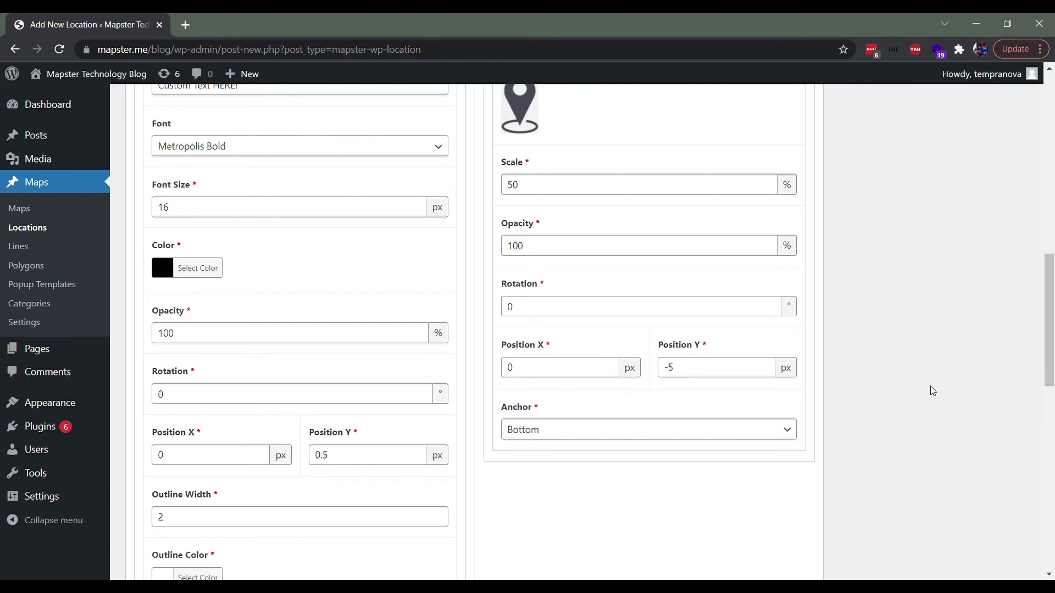
scroll(834, 407, "up", 10)
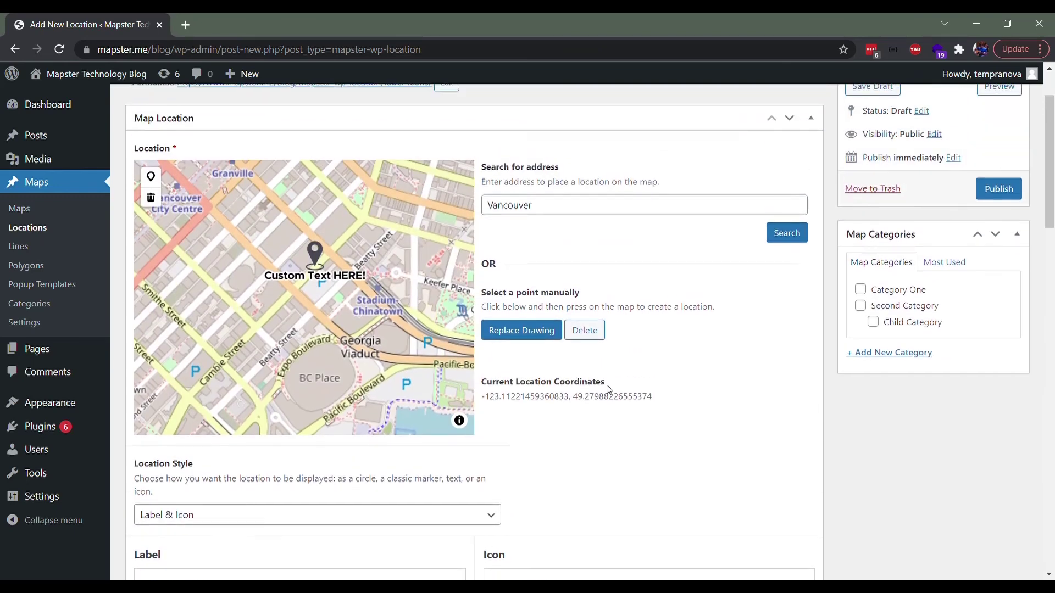
scroll(707, 358, "down", 10)
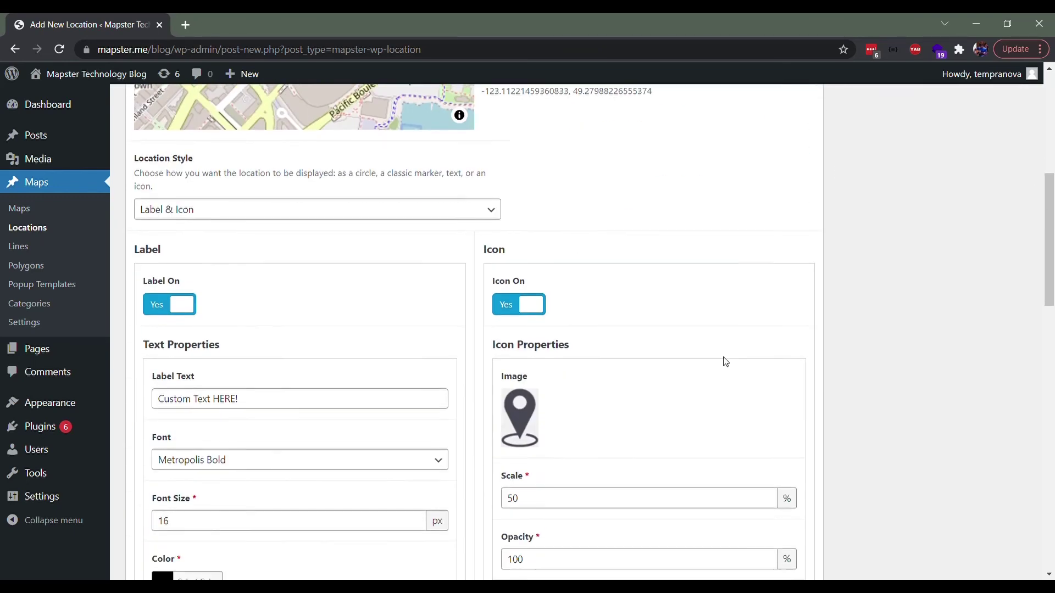
Step: Retry the icon's Position Y, replacing the -8 offset with -5
left_click_drag(697, 440, 672, 438)
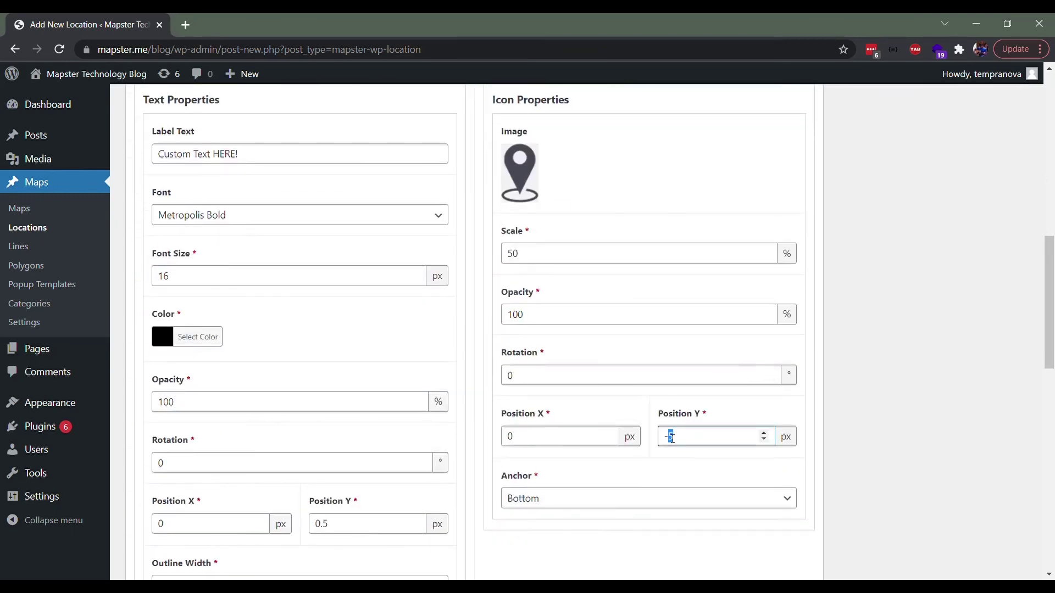
scroll(826, 413, "up", 10)
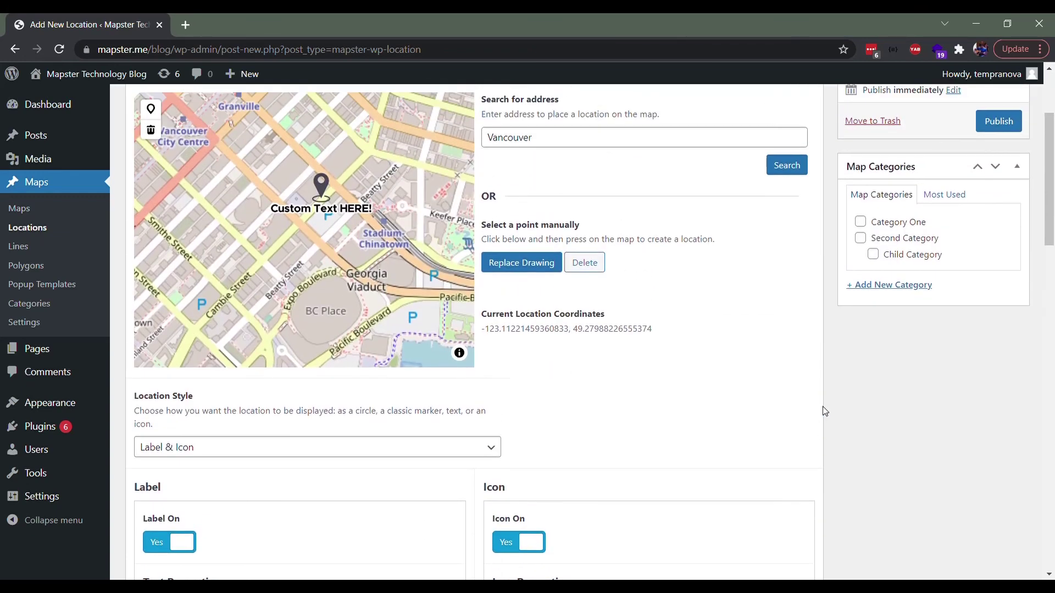
scroll(544, 332, "down", 15)
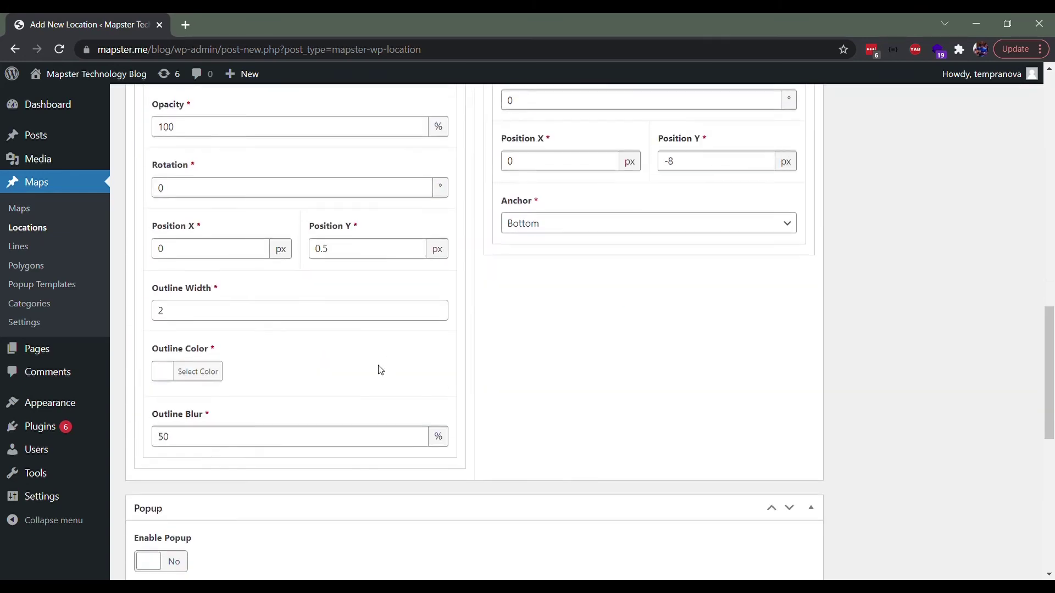
scroll(836, 270, "up", 10)
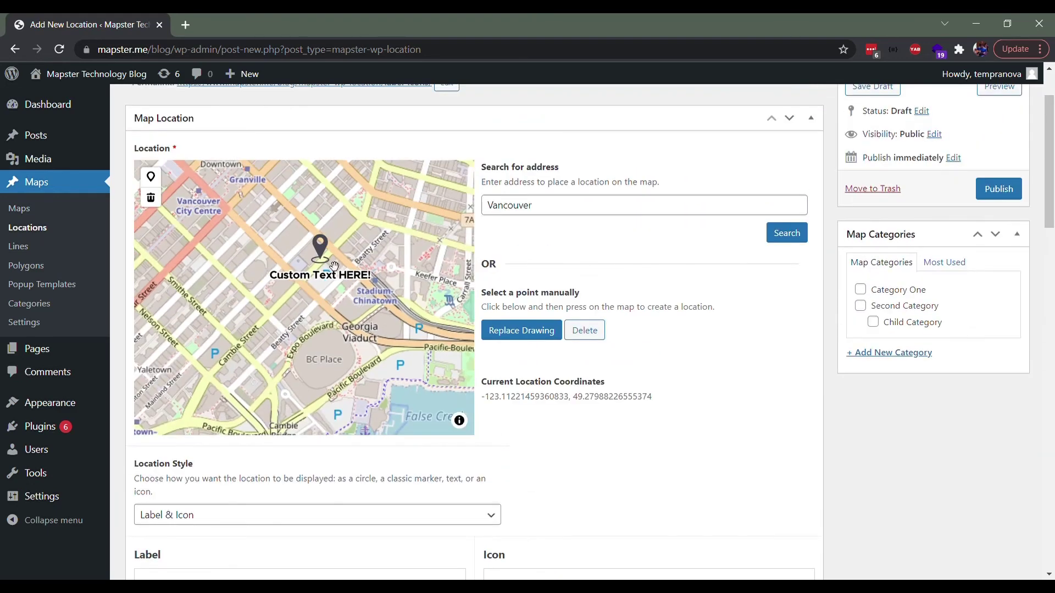
scroll(671, 322, "down", 10)
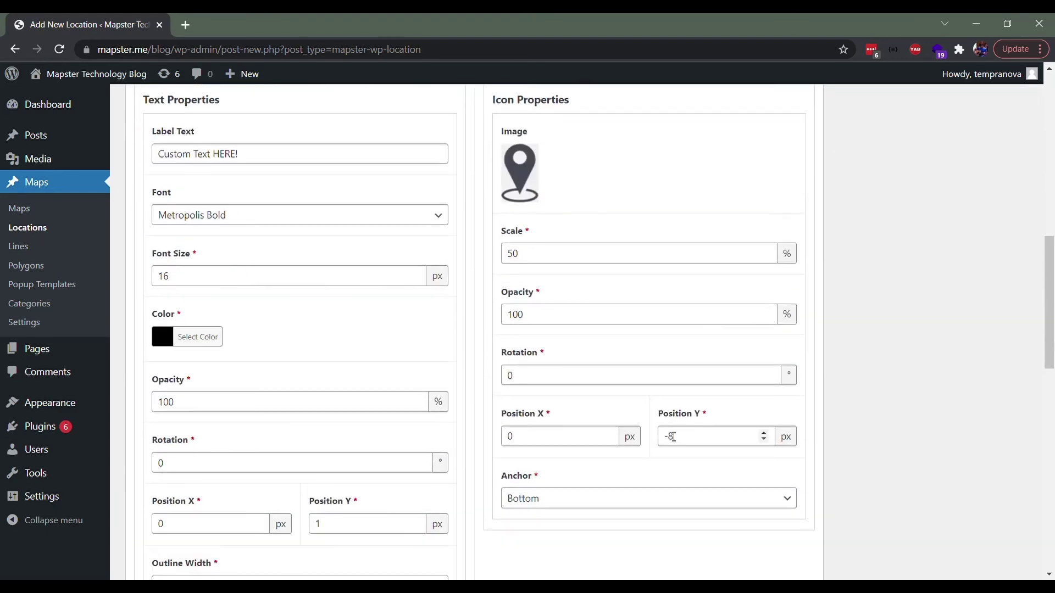
double_click(674, 436)
type("-5")
scroll(861, 397, "up", 9)
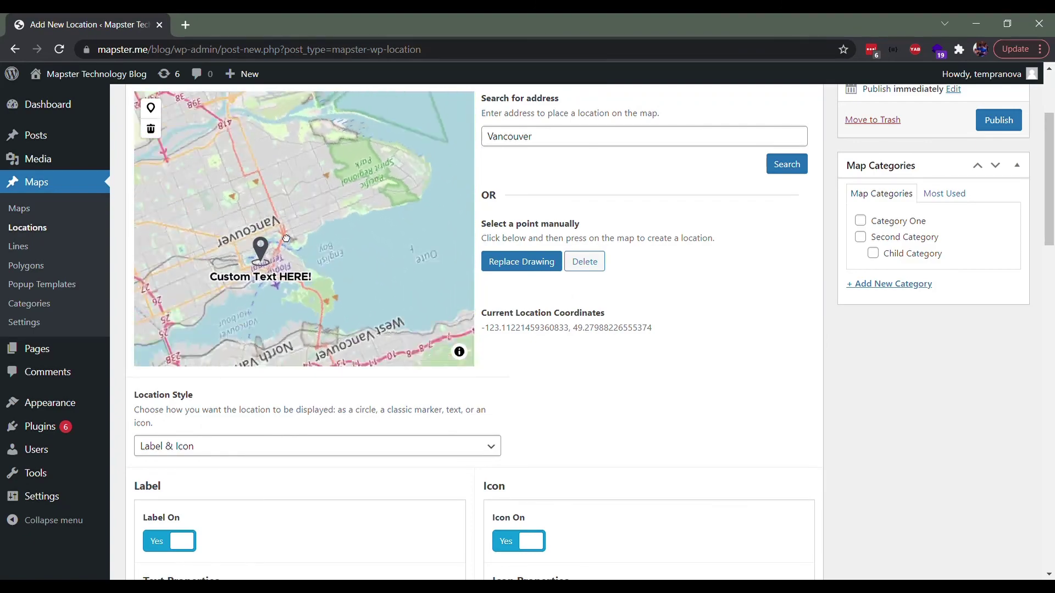
Step: Scroll to the top of the editor to reach the Publish box
scroll(730, 343, "up", 3)
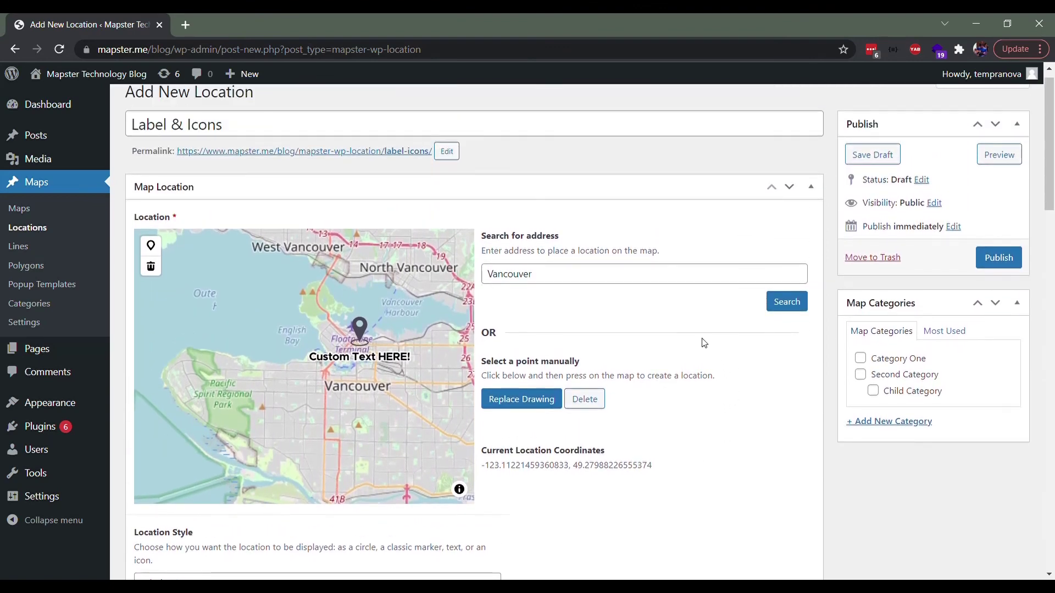